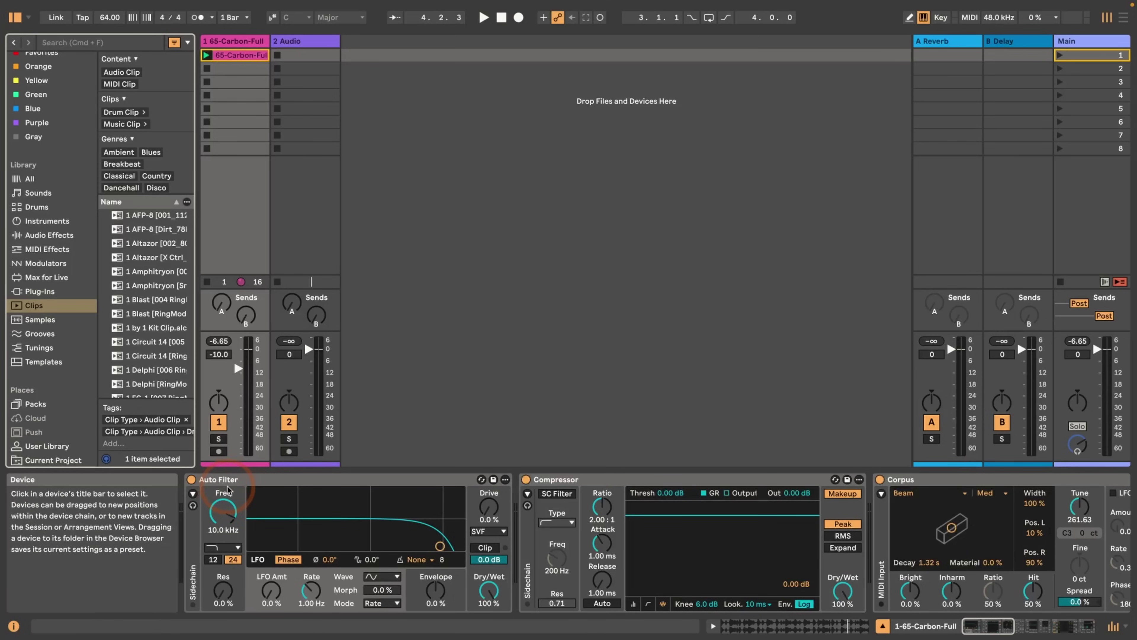
Enable the Auto Filter's External sidechain input, then collapse its sidechain section again.
left_click(193, 494)
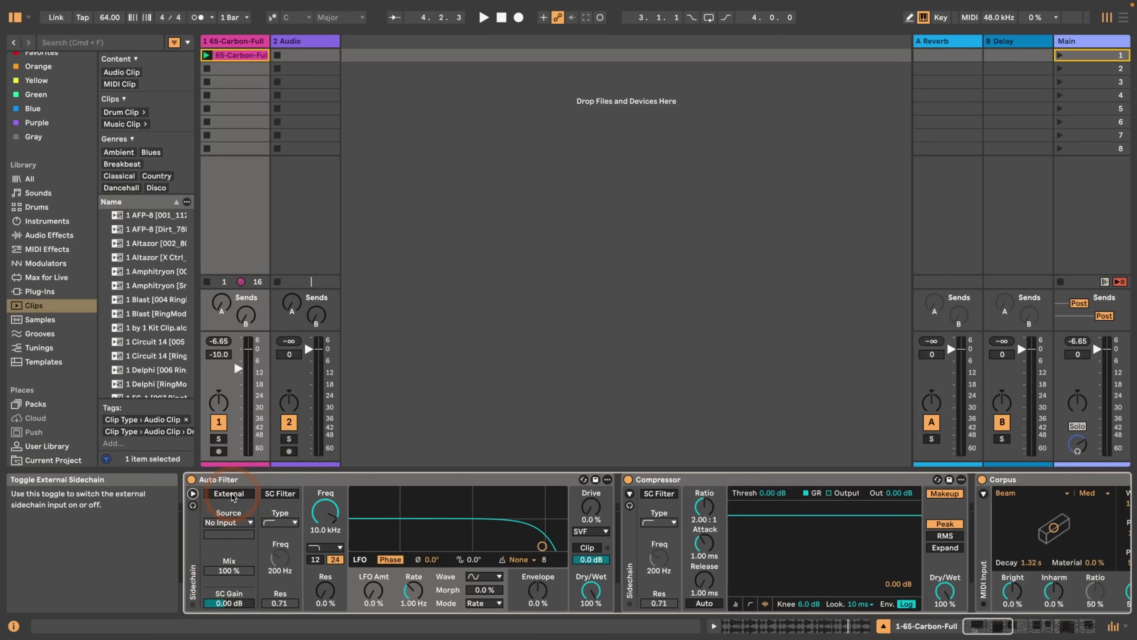
left_click(239, 498)
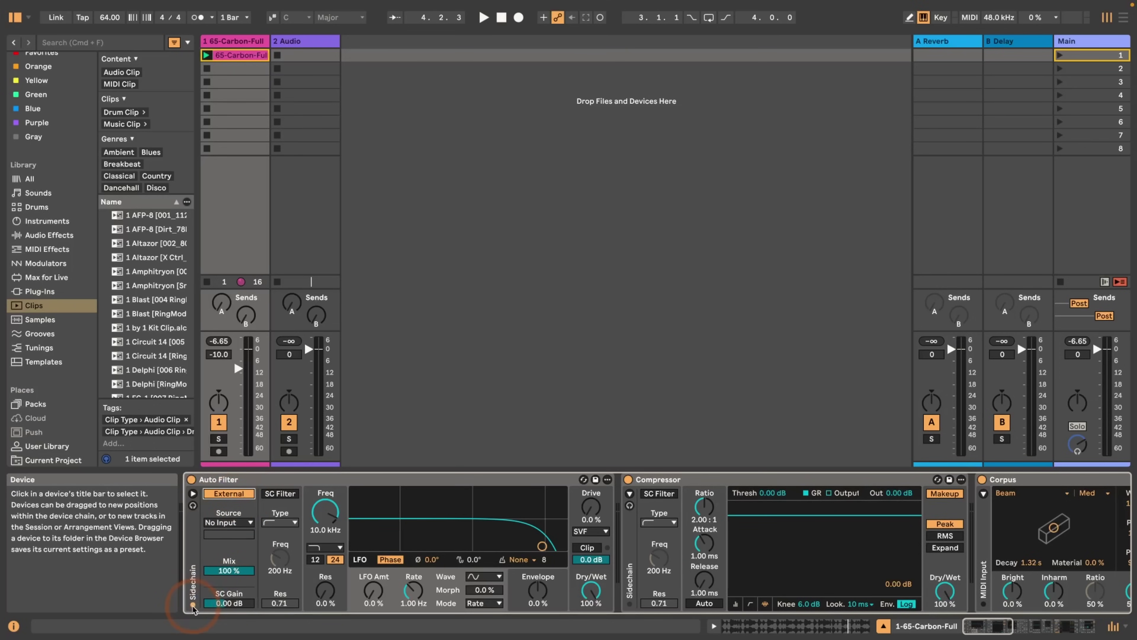
left_click(194, 494)
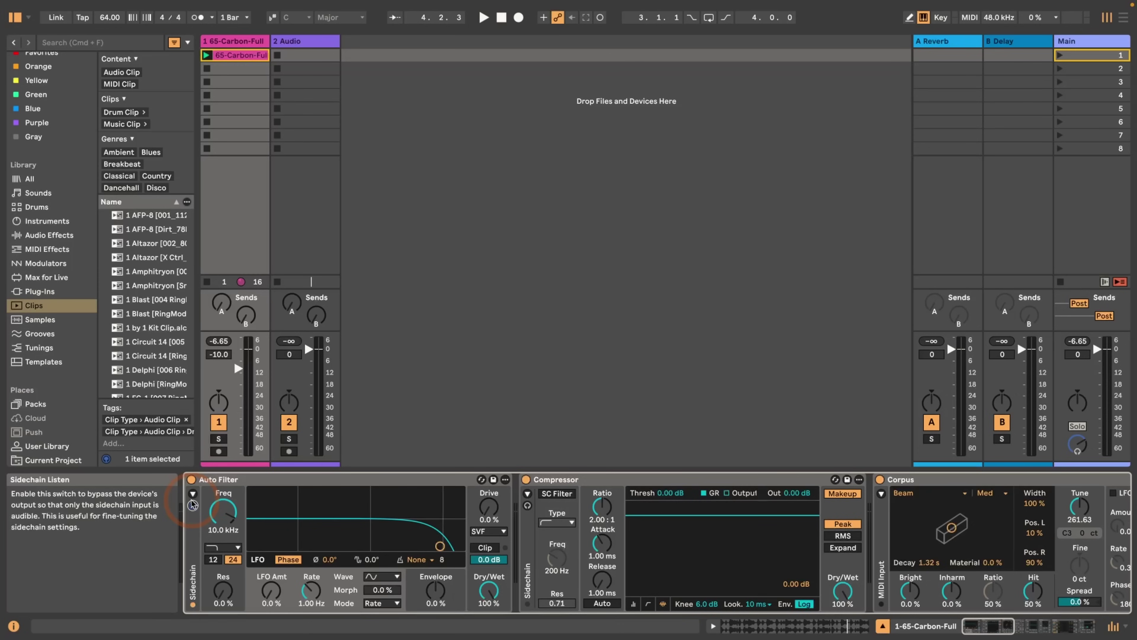
scroll(193, 504, "right", 10)
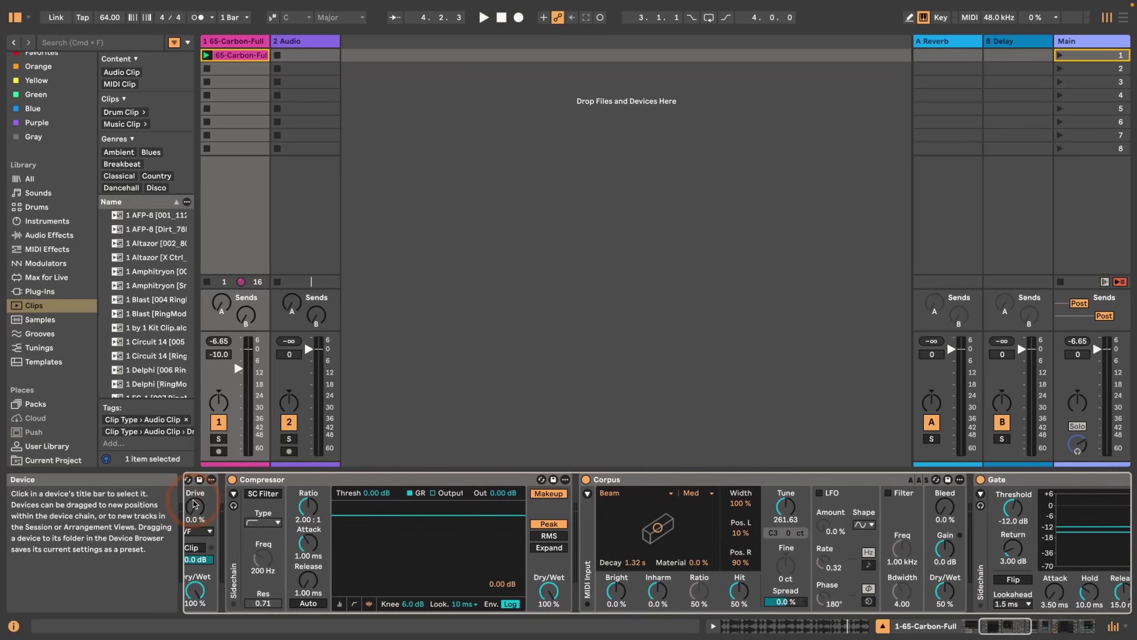
scroll(193, 504, "right", 5)
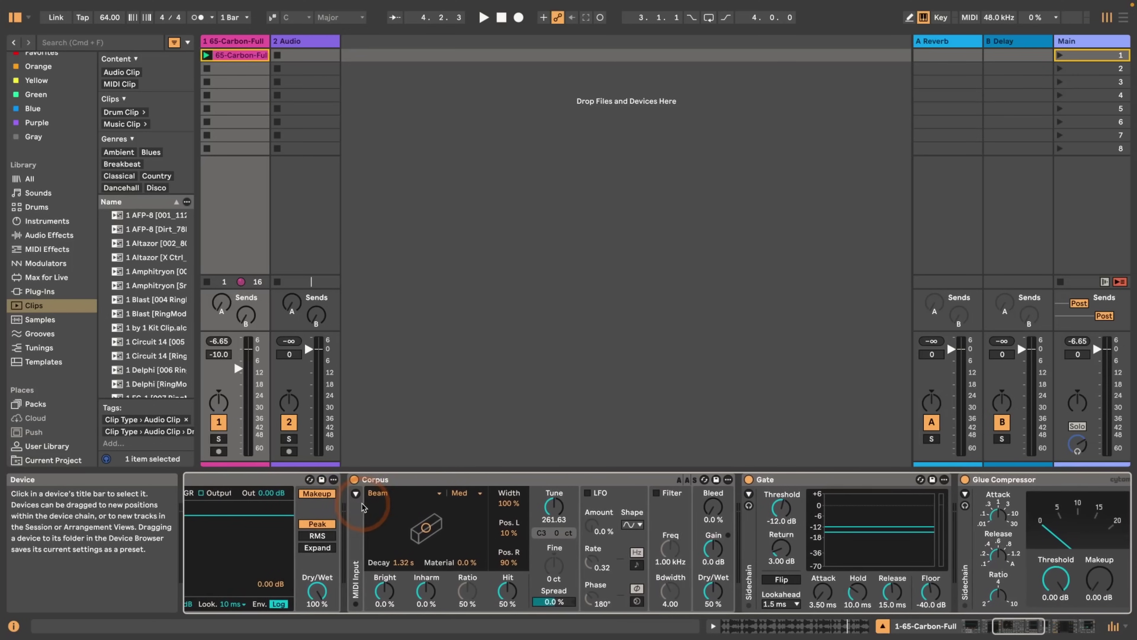
scroll(364, 507, "right", 1)
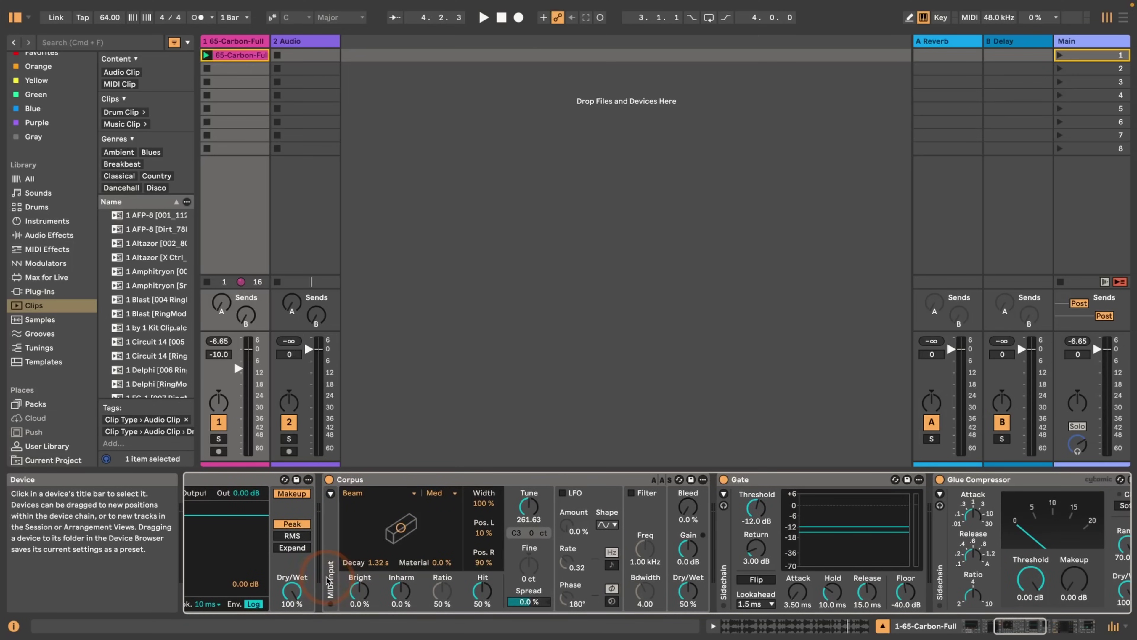
left_click(330, 493)
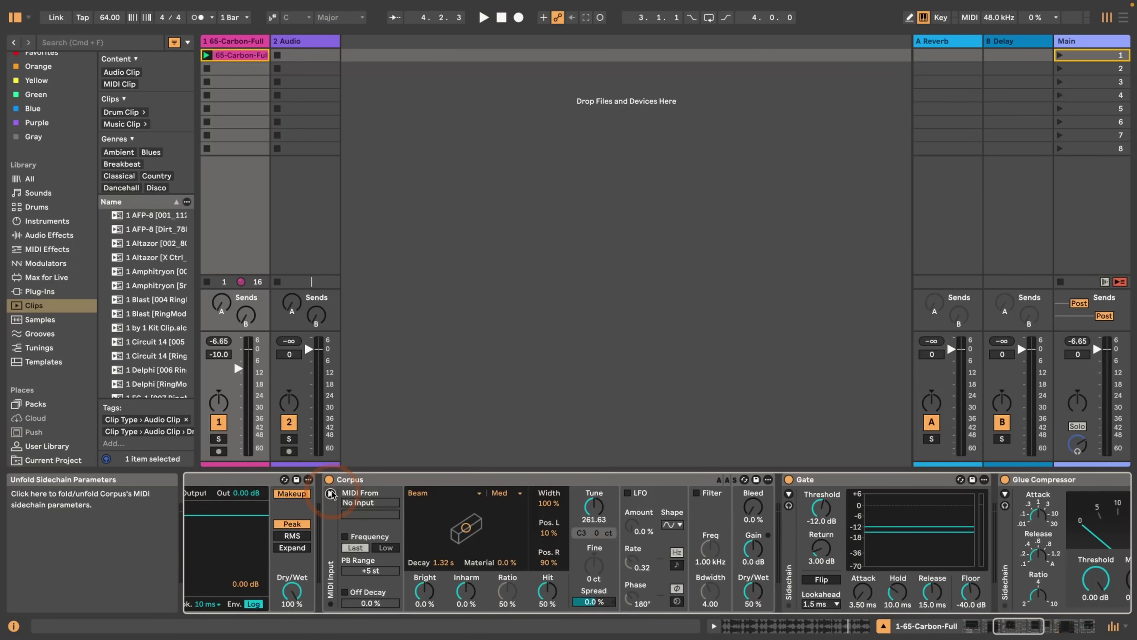
left_click(331, 493)
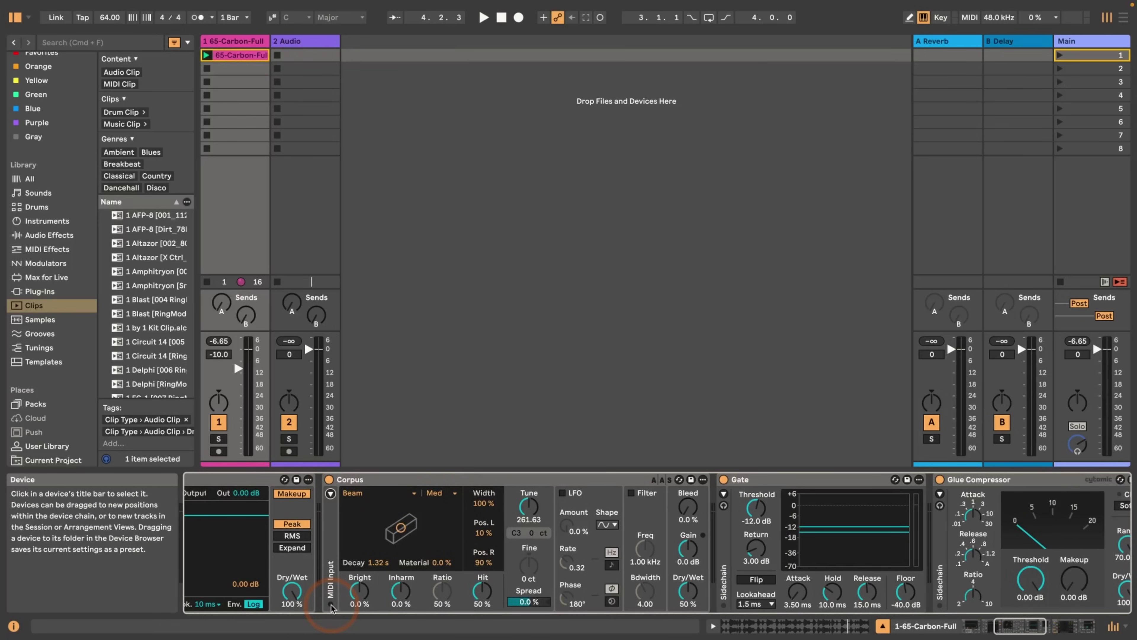
scroll(327, 603, "right", 10)
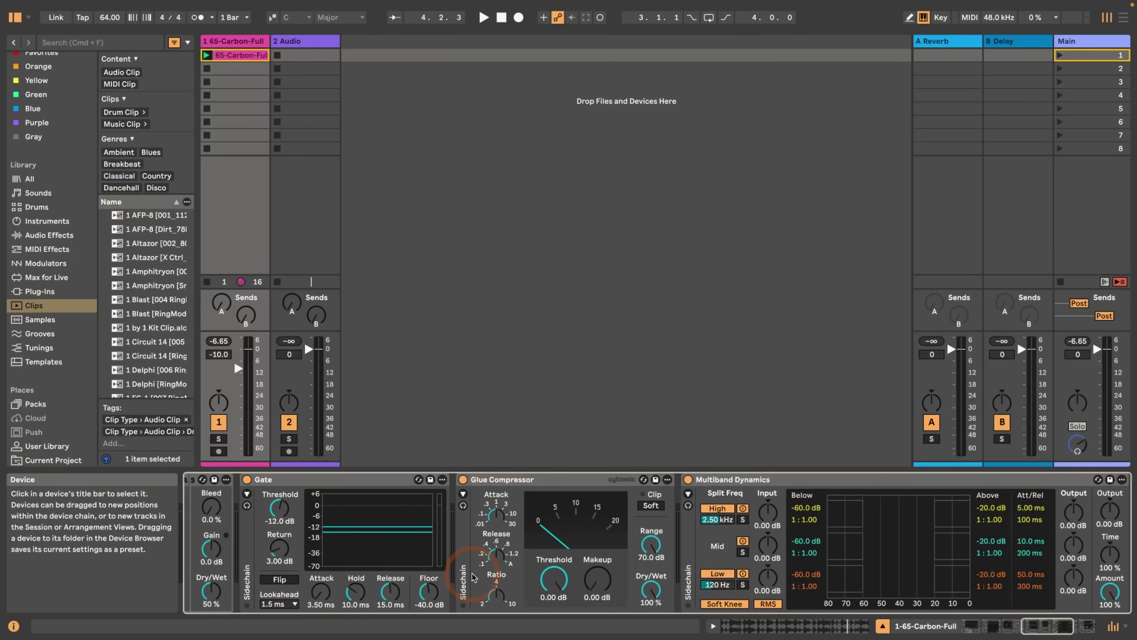
scroll(443, 565, "right", 1)
scroll(459, 549, "right", 7)
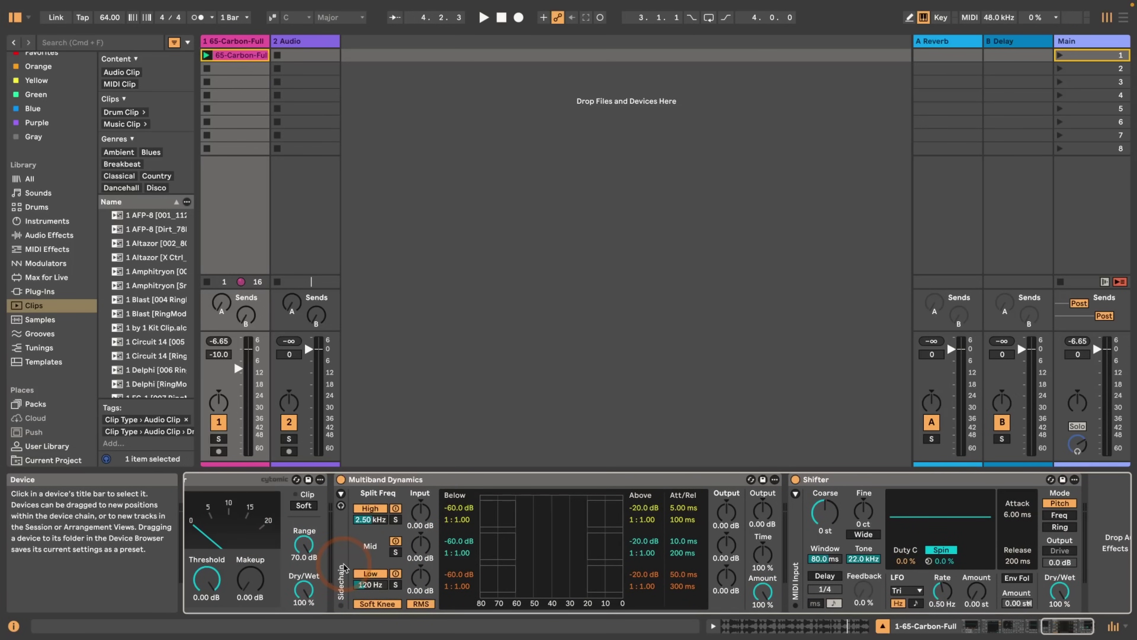
scroll(353, 565, "right", 2)
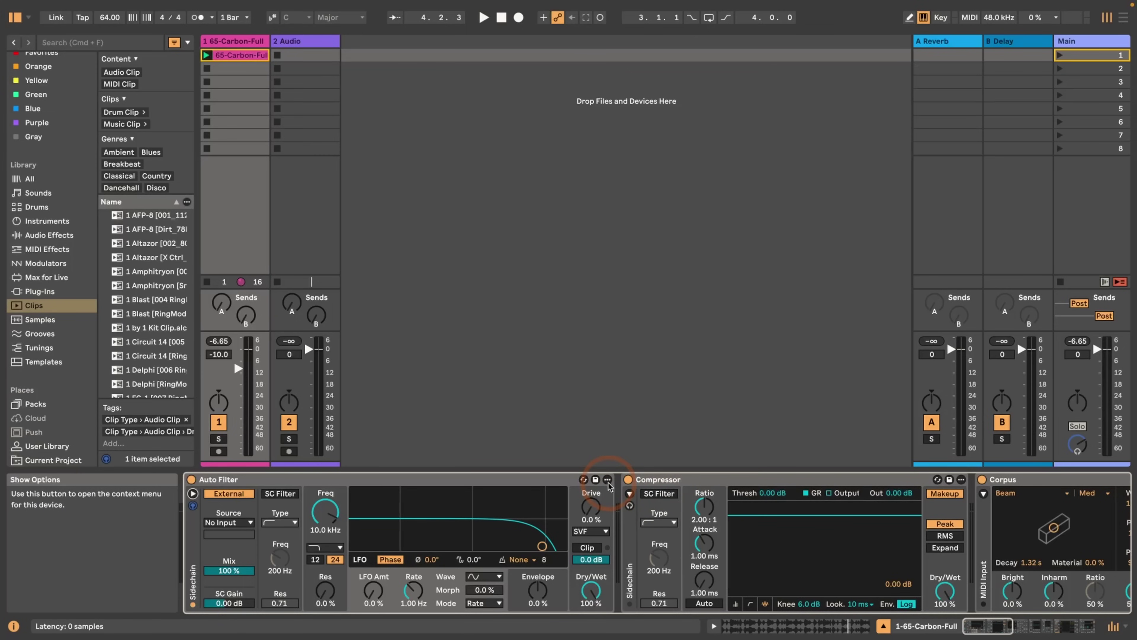
Turn on Hi-Quality oversampling from the Auto Filter's options menu.
left_click(608, 480)
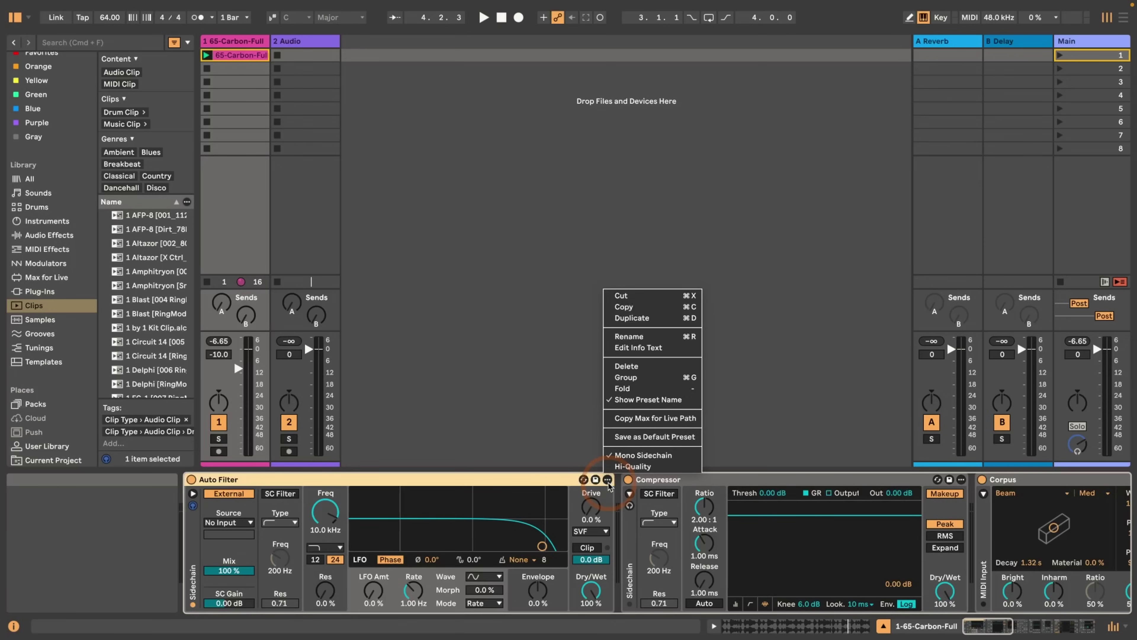
left_click(608, 484)
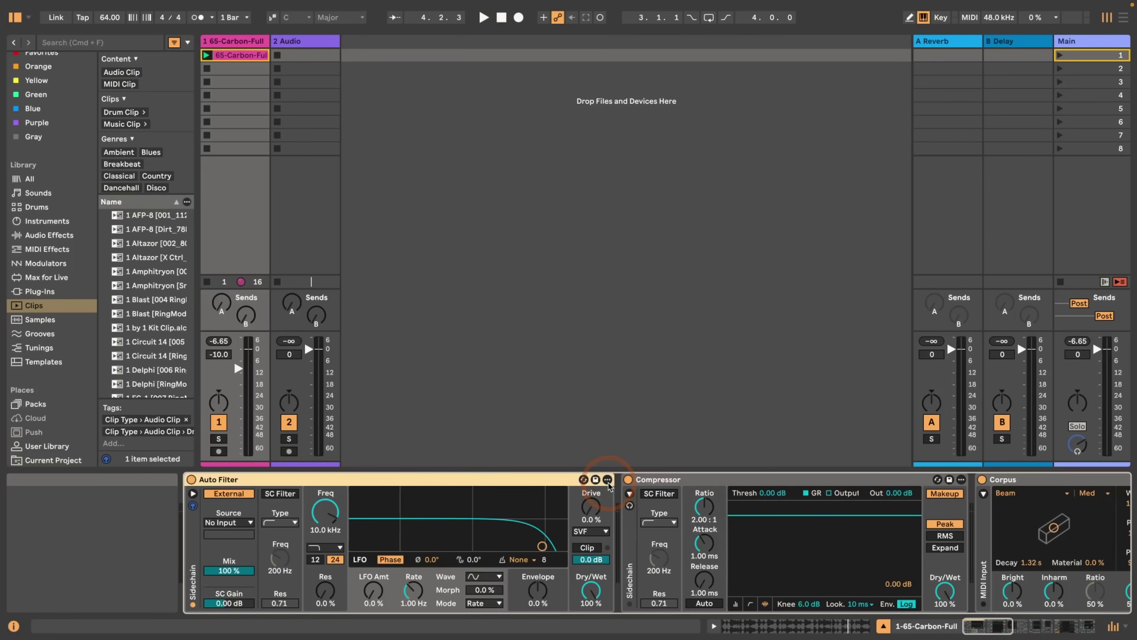
left_click(609, 481)
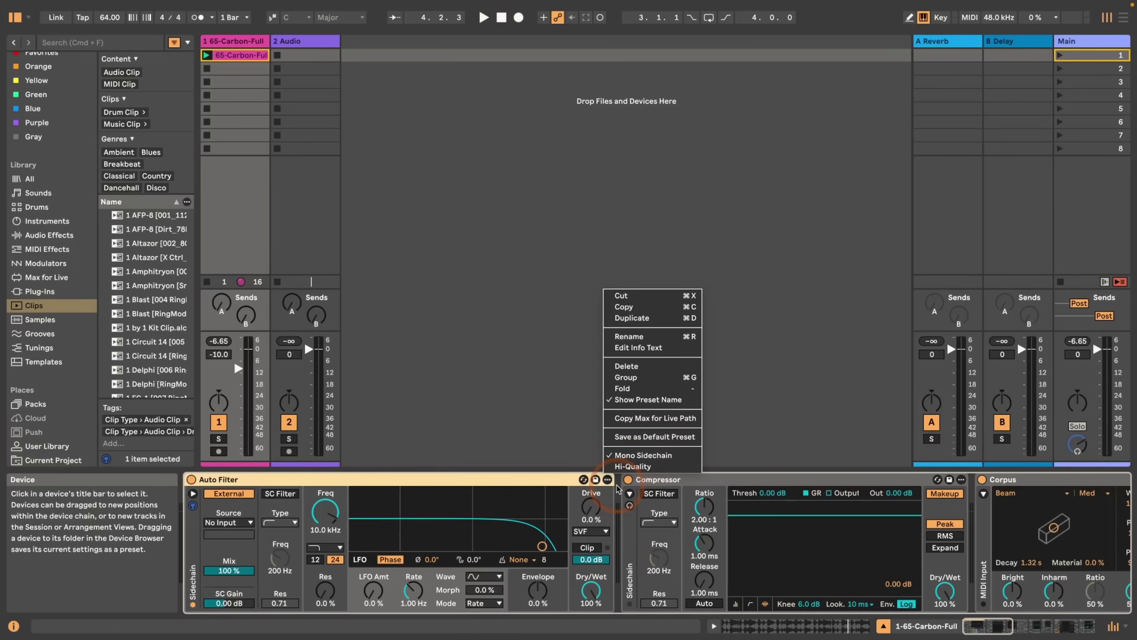
left_click(617, 468)
Open and dismiss the Compressor's options, then scroll the device chain right.
right_click(806, 479)
left_click(858, 470)
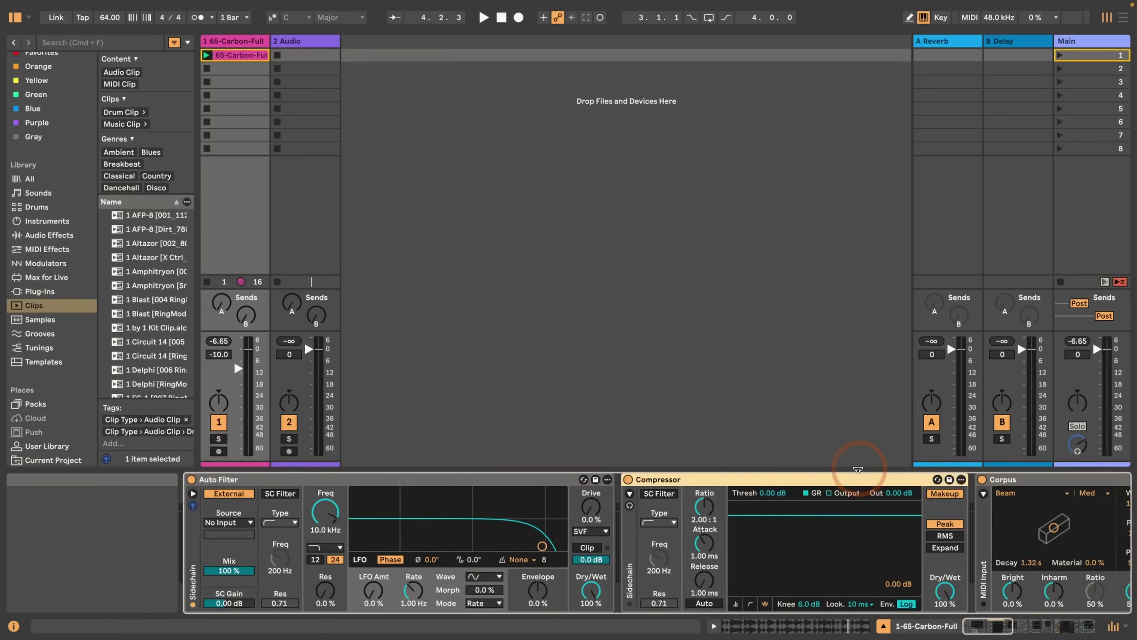
scroll(788, 495, "right", 10)
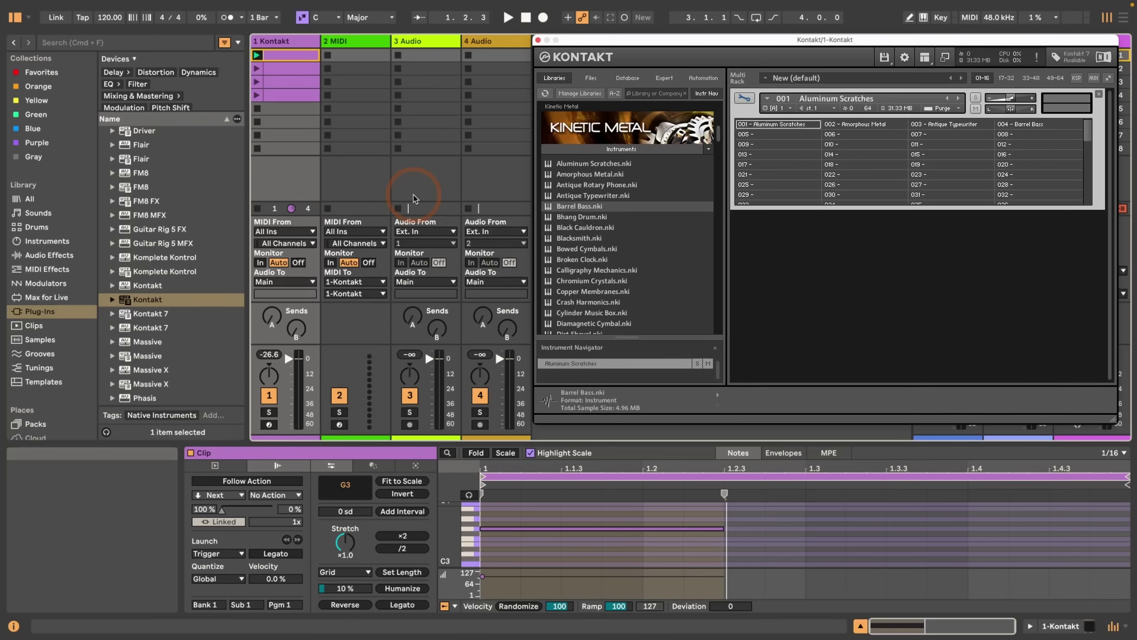
Select the first Kontakt clip and pick the Aluminum Scratches instrument in Kontakt.
left_click(283, 58)
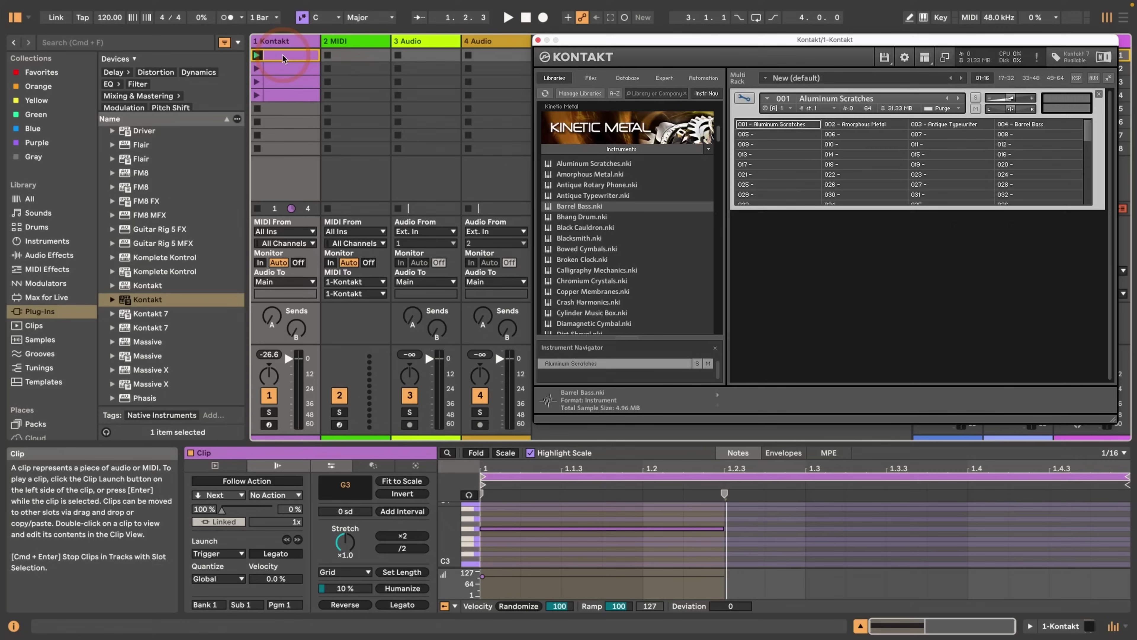
left_click(761, 125)
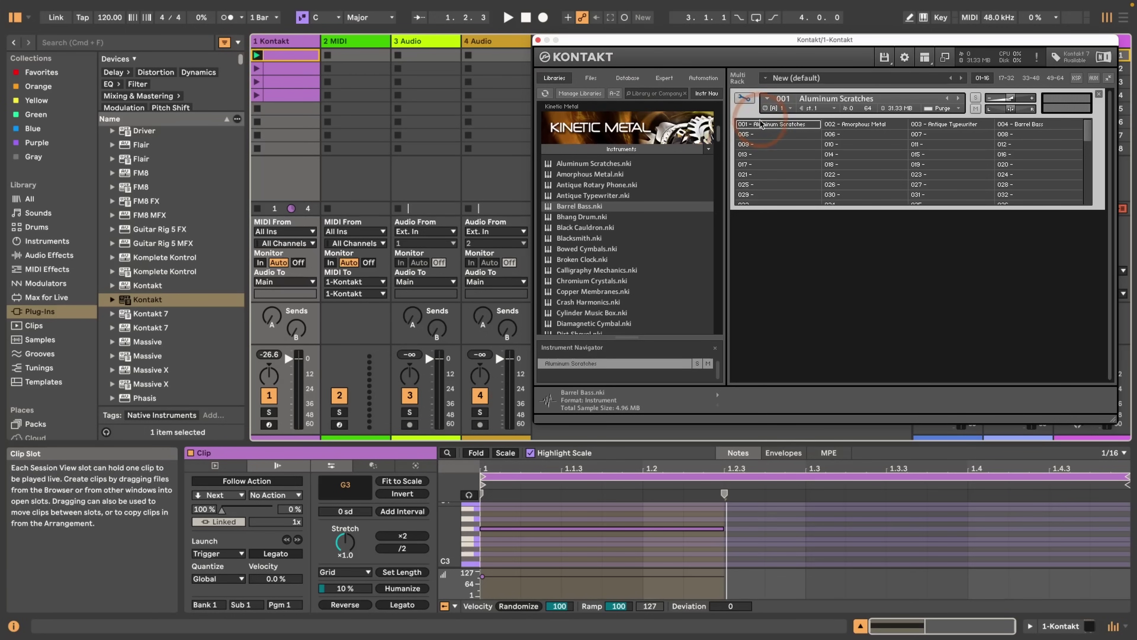
left_click(802, 130)
left_click_drag(802, 130, 1042, 128)
Inspect the Kontakt clips' follow action, bank, sub-bank and program change settings.
left_click(292, 74)
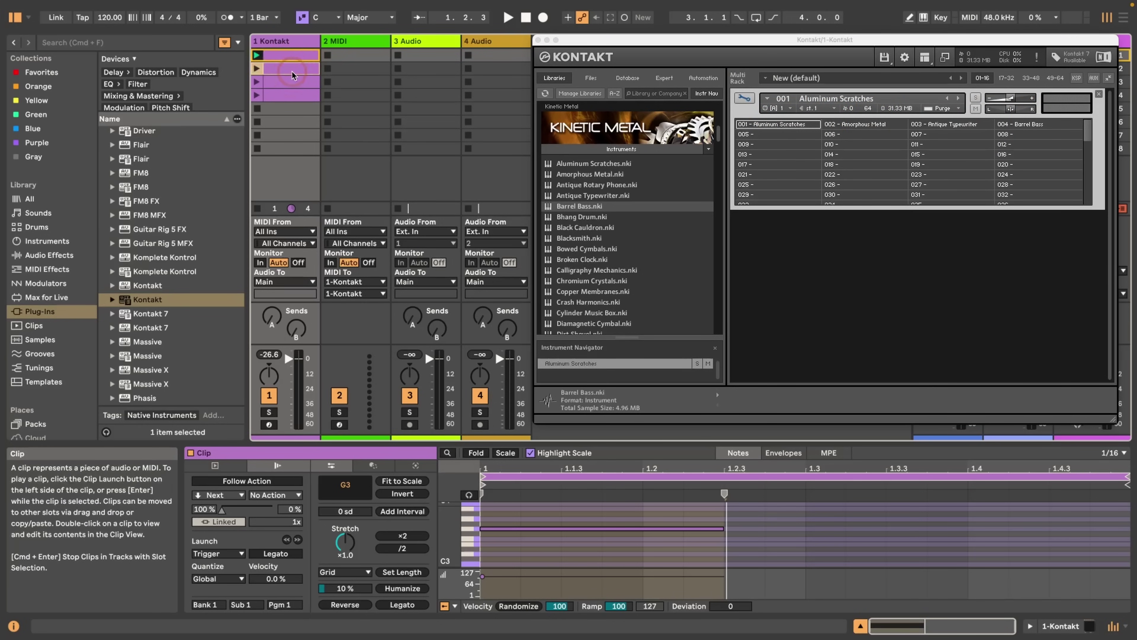
left_click(282, 57)
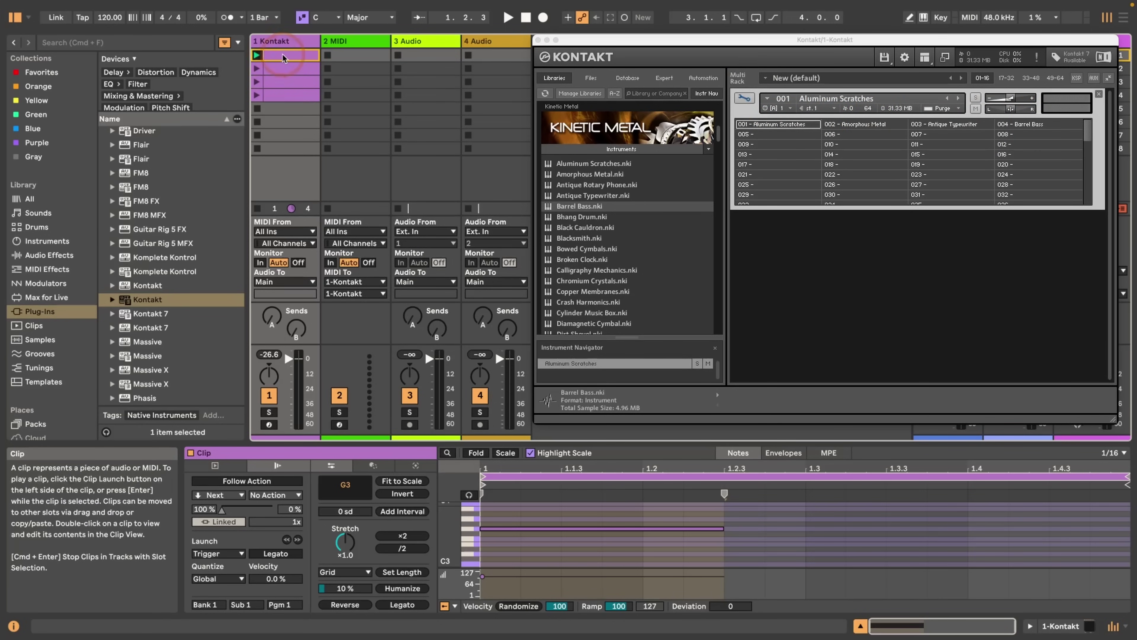
left_click(210, 495)
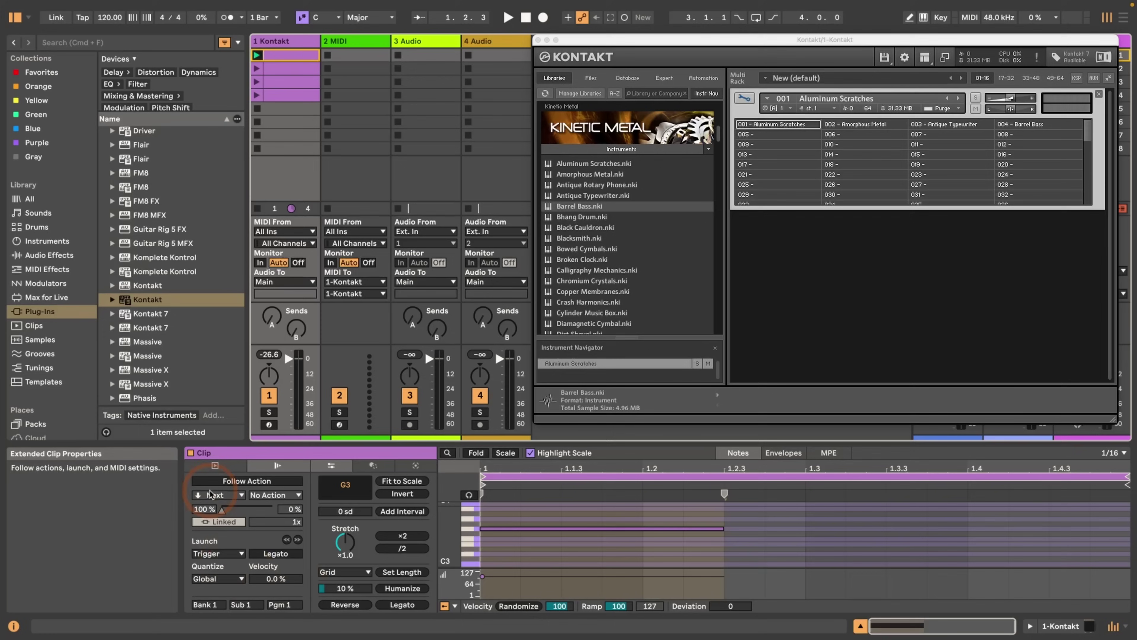
left_click(236, 602)
left_click(211, 606)
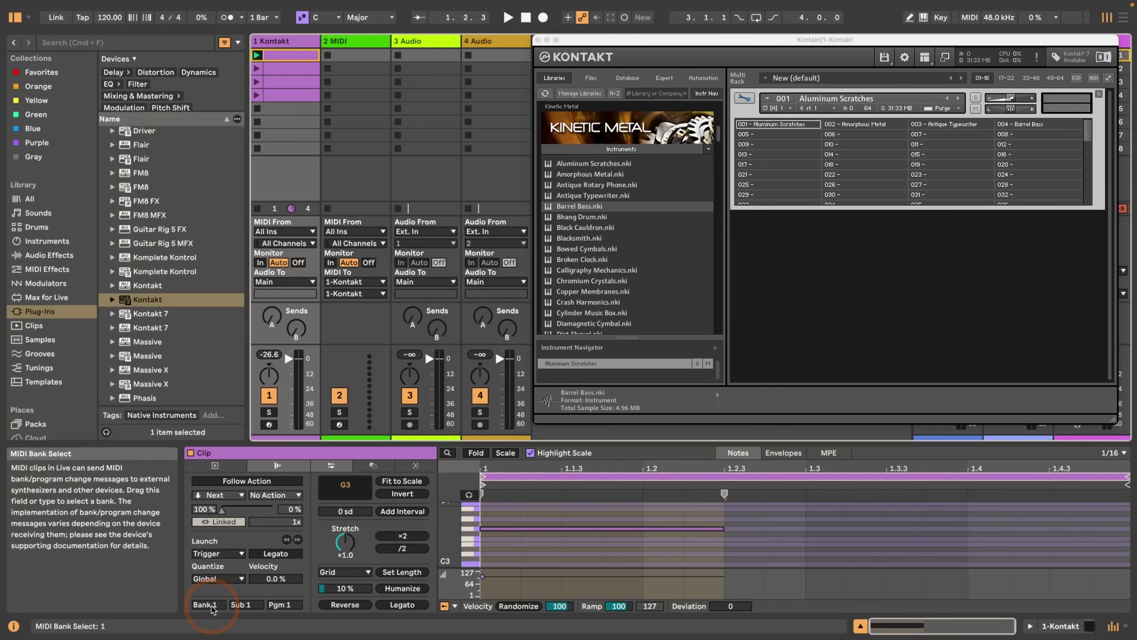
left_click(249, 605)
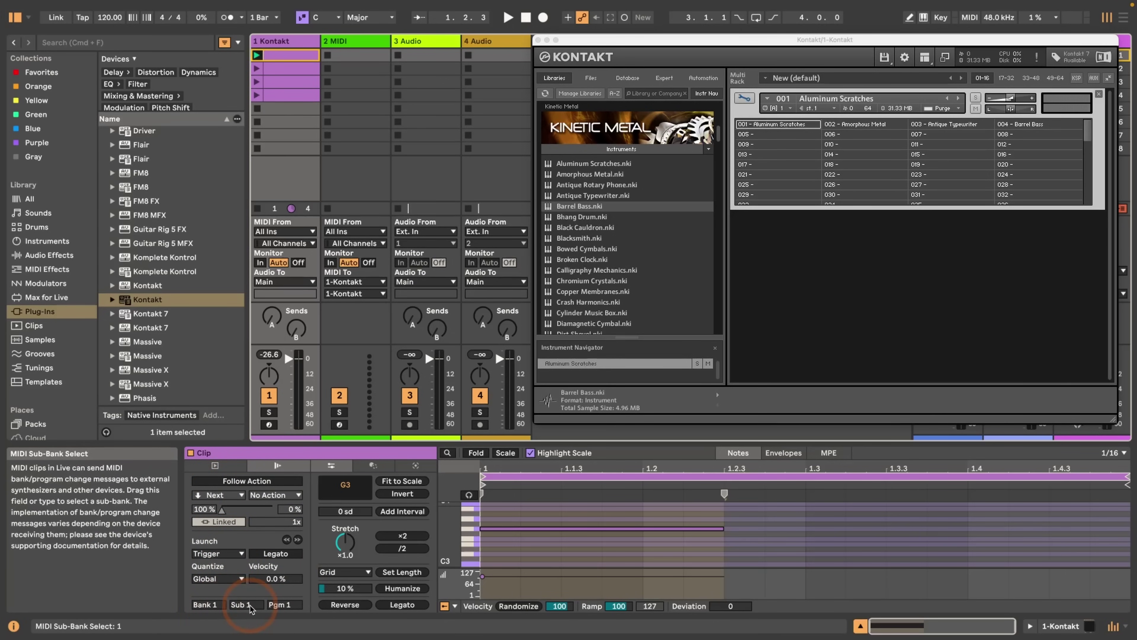
left_click(282, 604)
left_click(265, 67)
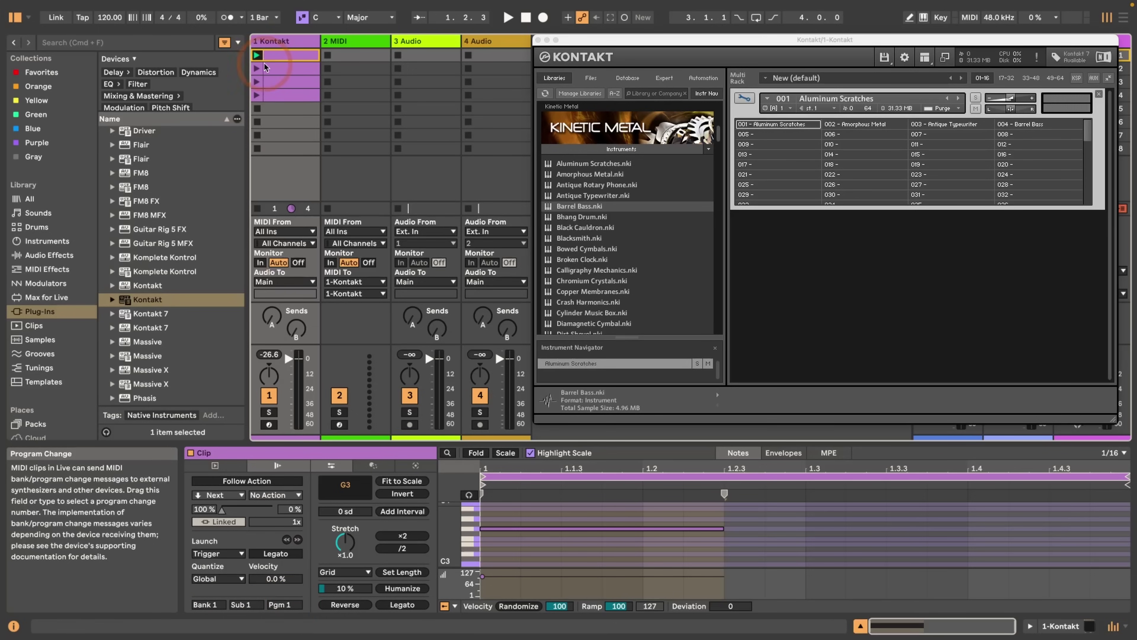
left_click(288, 90)
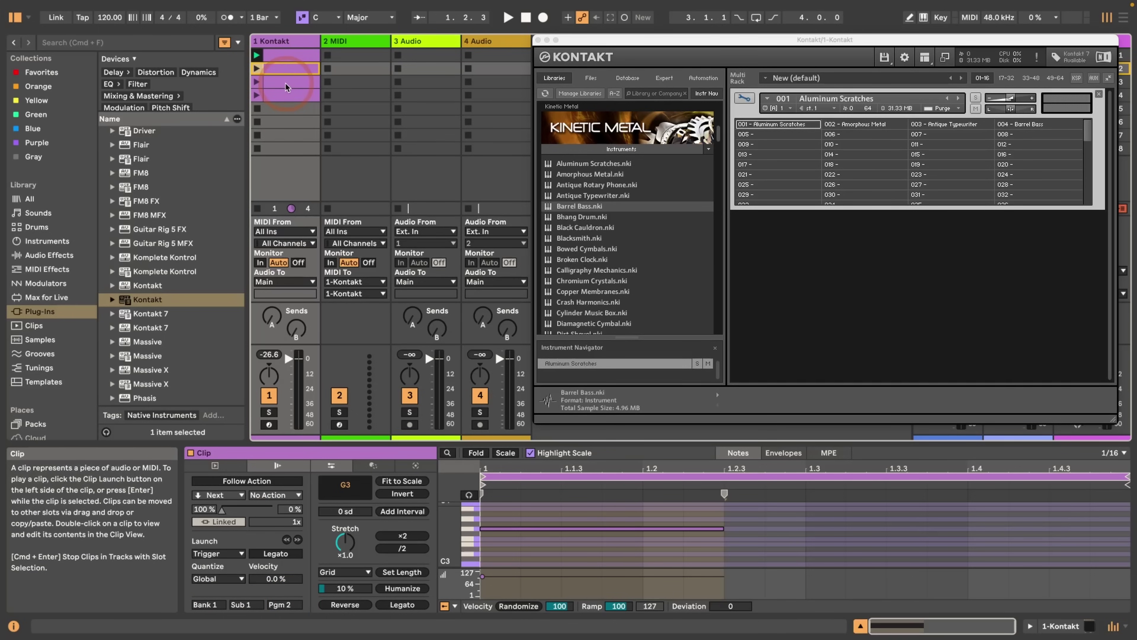
Launch the Kontakt track's clips one after another, stopping playback in between.
key("Down")
key("Down")
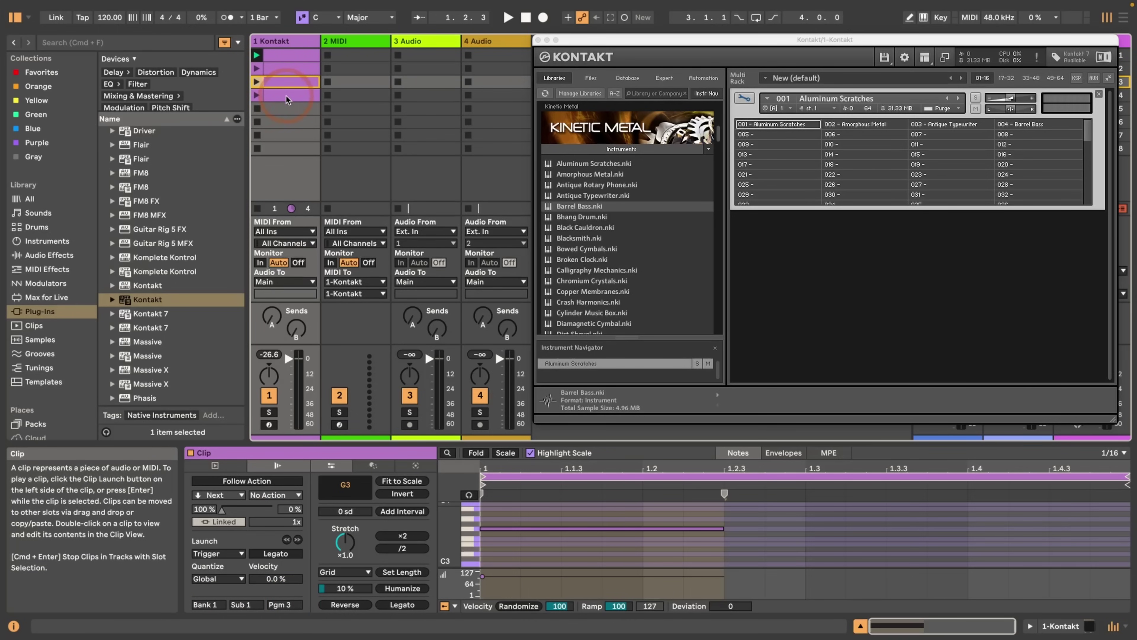
left_click(257, 68)
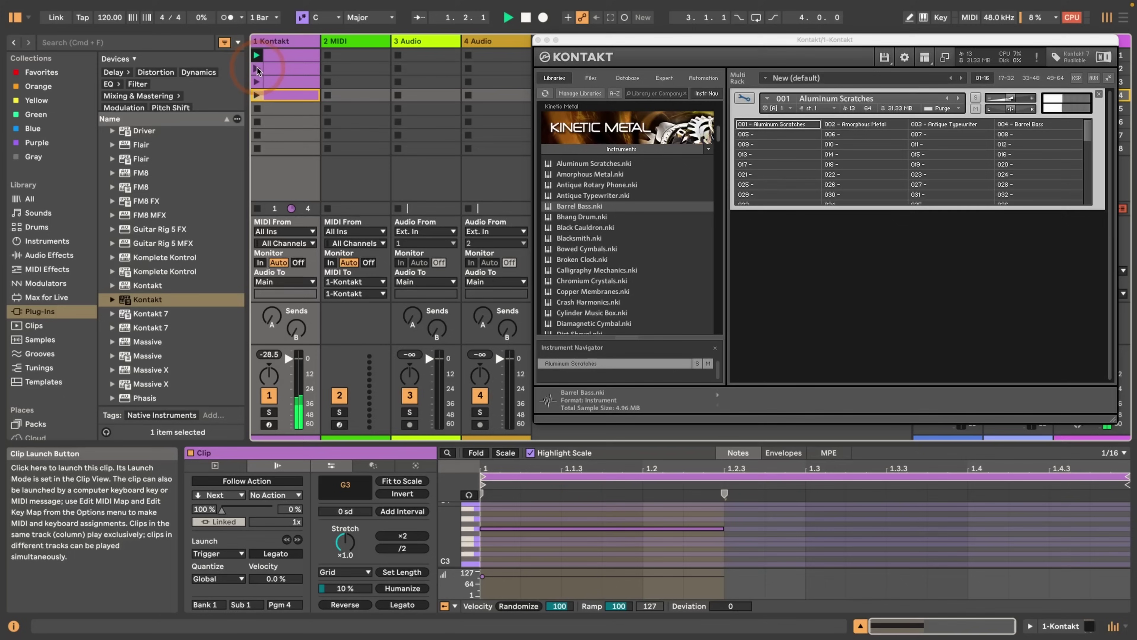
key("space")
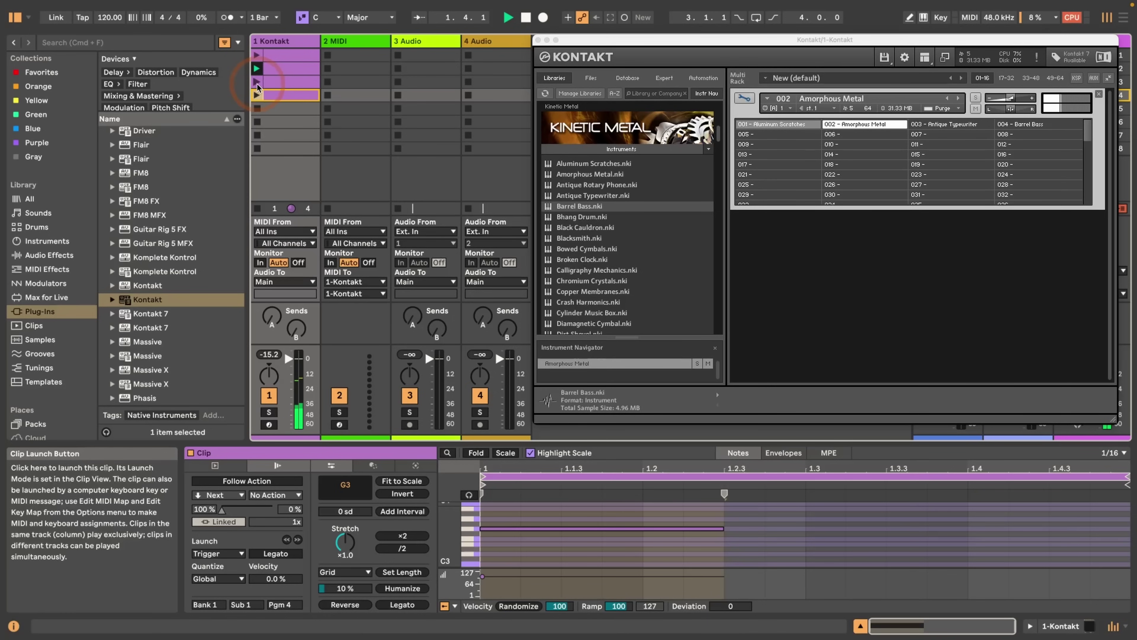
left_click(257, 82)
left_click(263, 85)
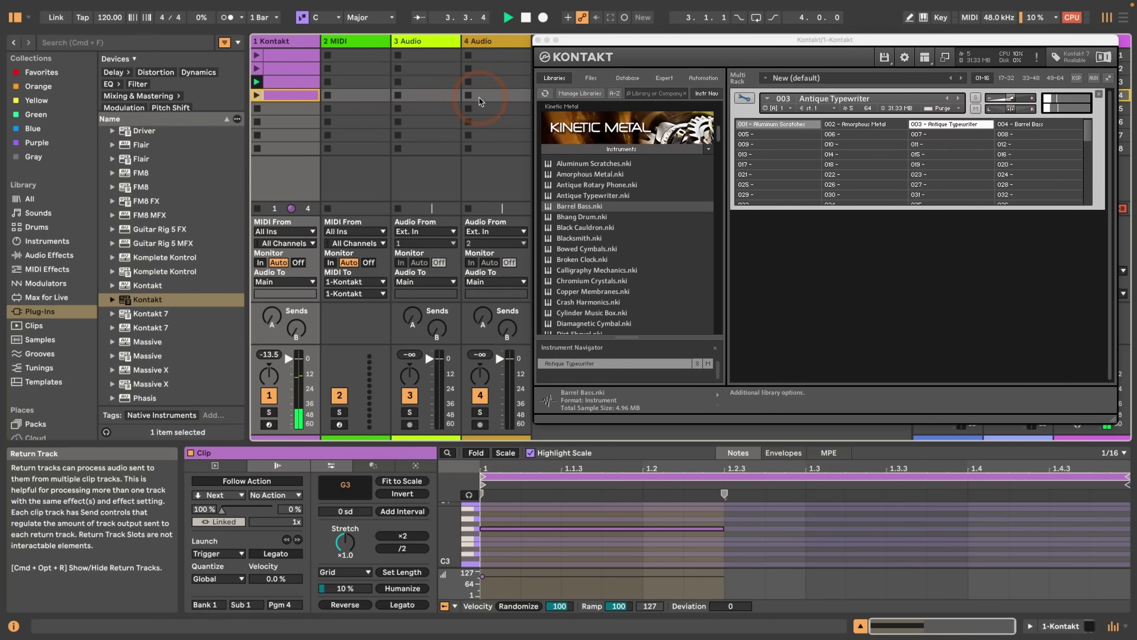
left_click(255, 100)
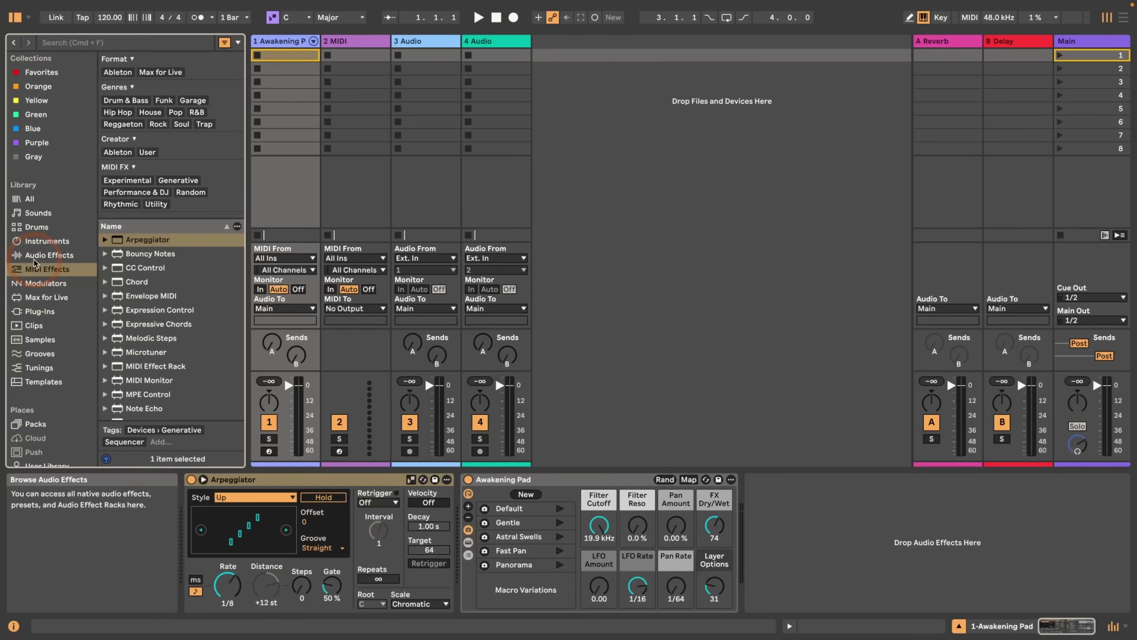
Select the Arpeggiator device feeding the Awakening Pad instrument.
left_click(259, 480)
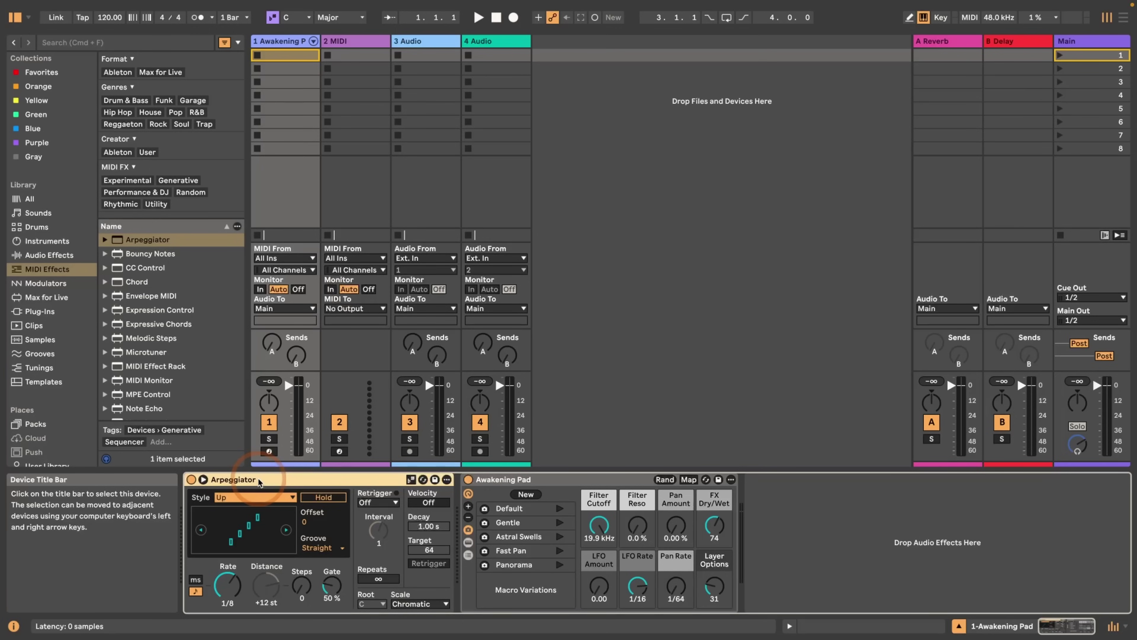
Group the Arpeggiator into a MIDI Effect Rack and set its style to Random Once.
key("super+g")
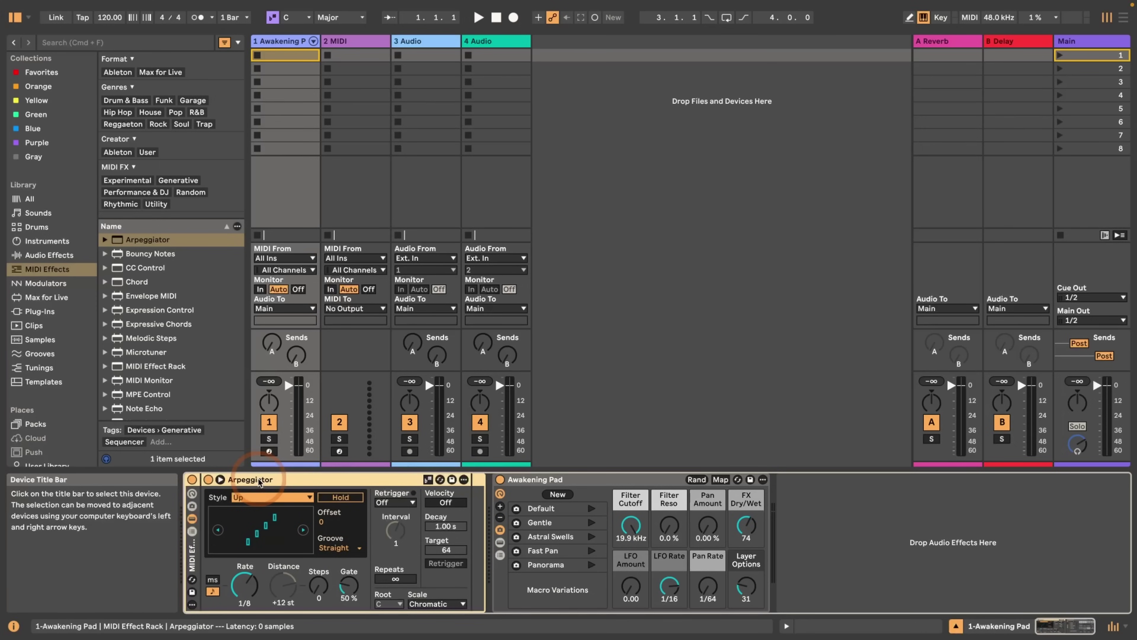
left_click(434, 487)
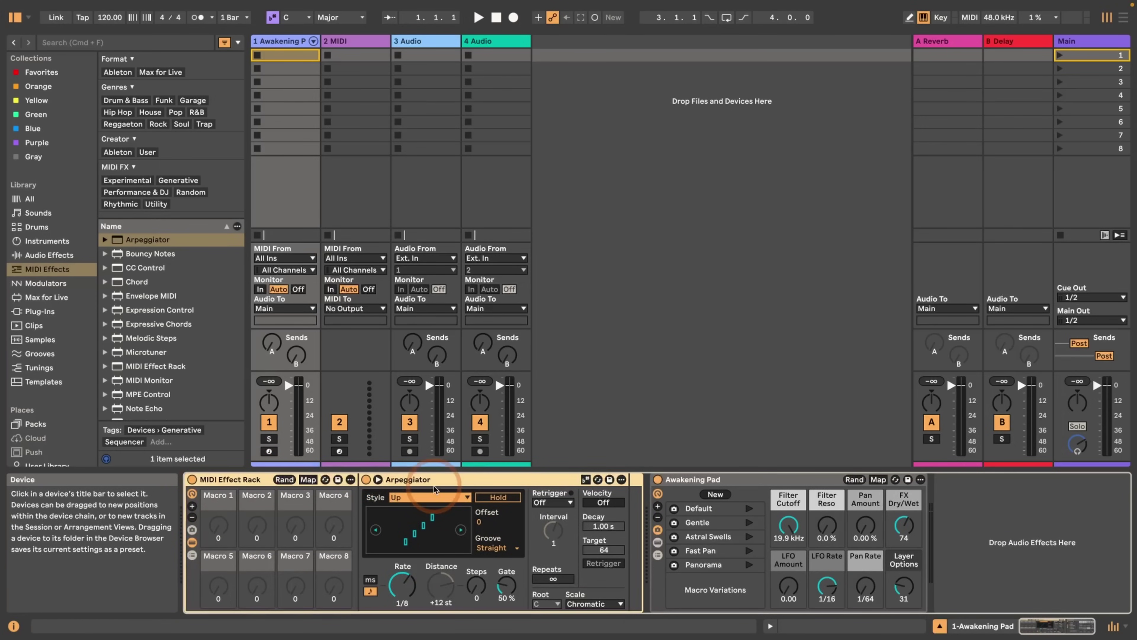
left_click(412, 500)
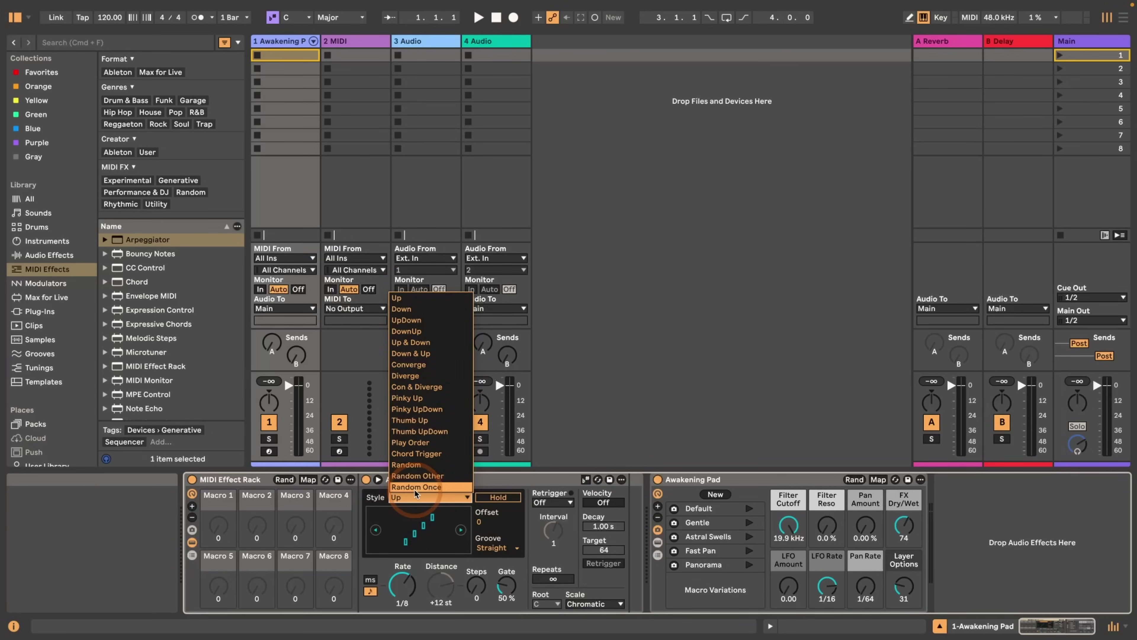
left_click(416, 487)
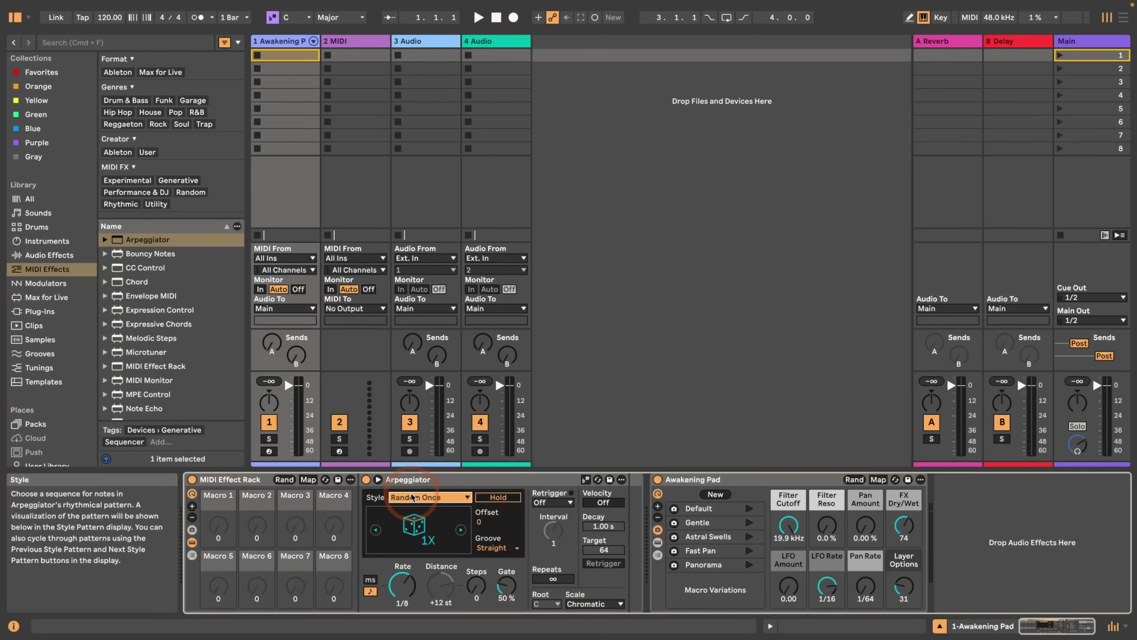
left_click(415, 495)
left_click(375, 501)
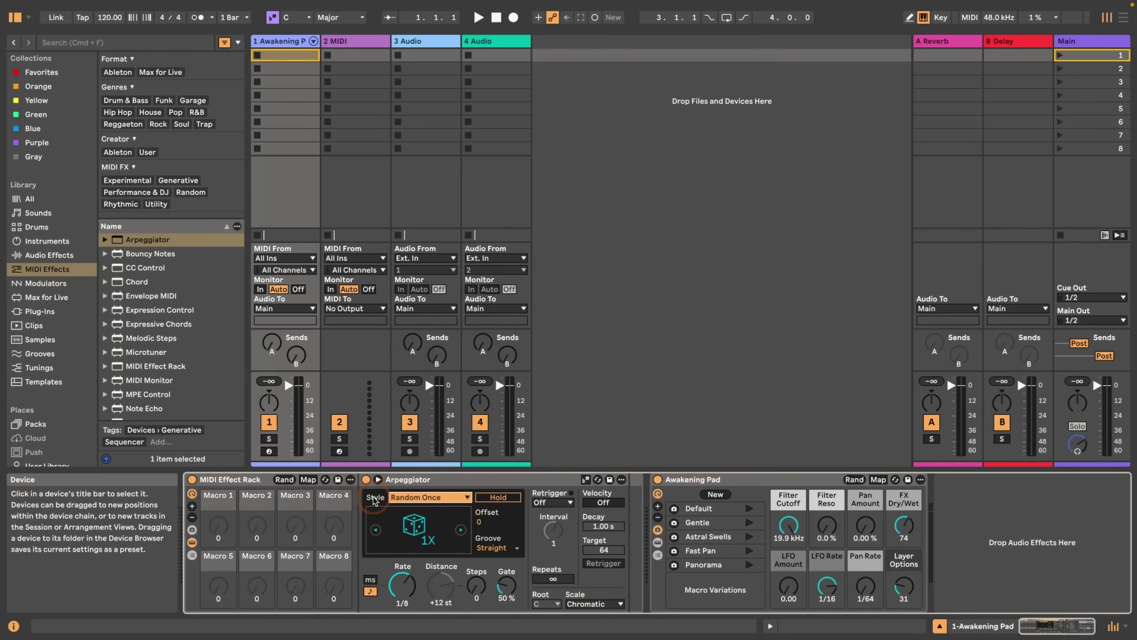
Map the Arpeggiator's Style to Macro 1 and turn the macro to change the pattern.
right_click(431, 497)
left_click(469, 292)
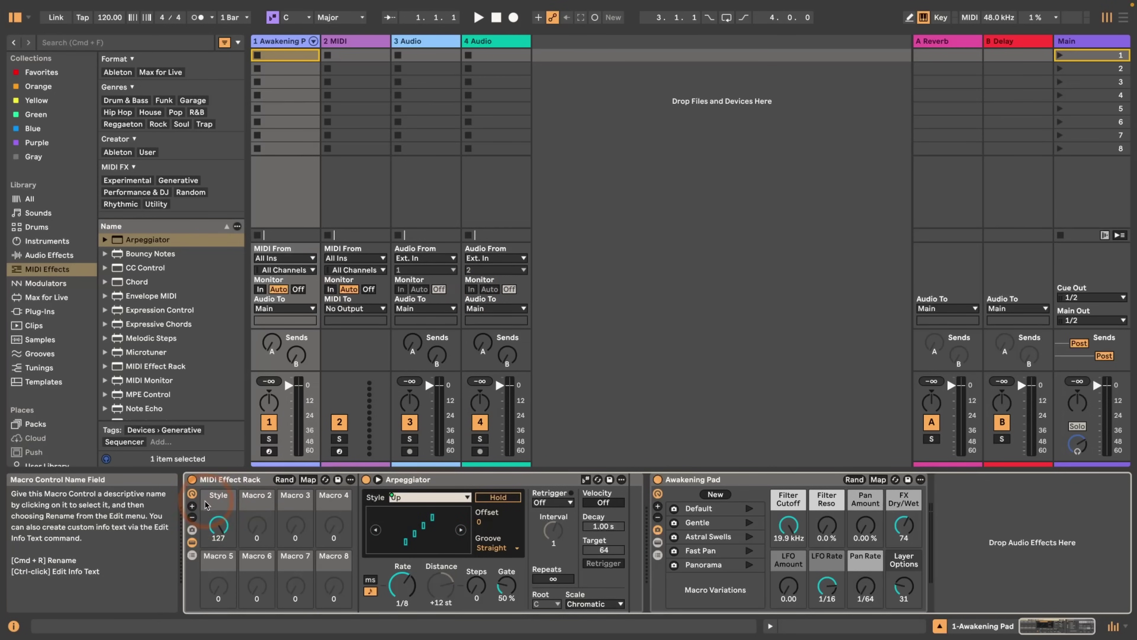
left_click_drag(219, 525, 220, 472)
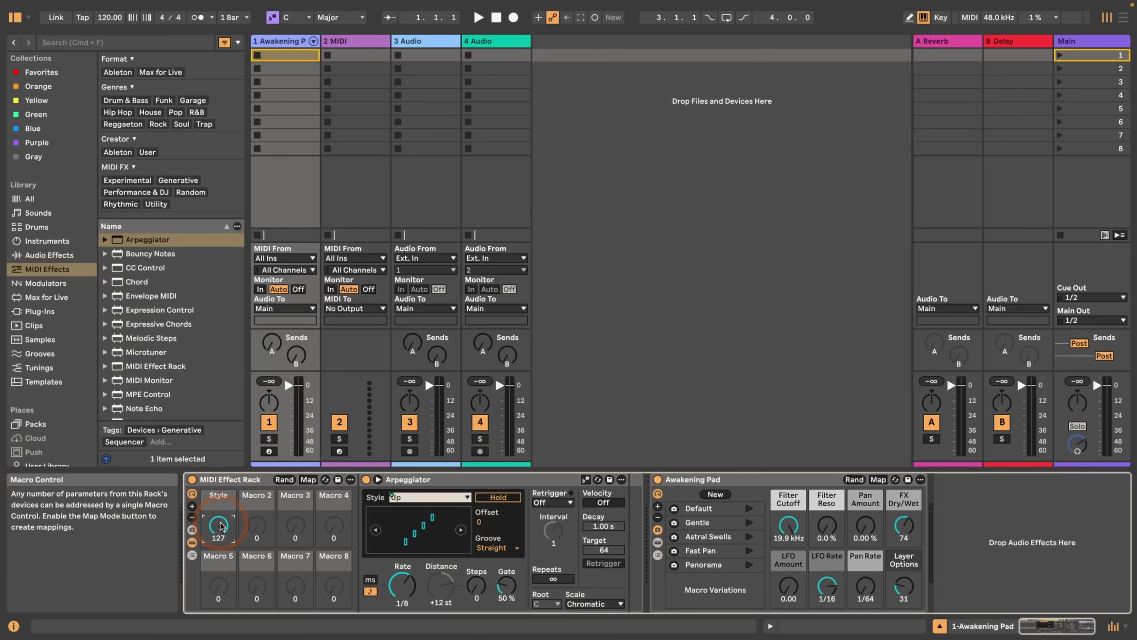
Limit the Style macro's range to Up through Thumb Up and test it.
left_click(309, 479)
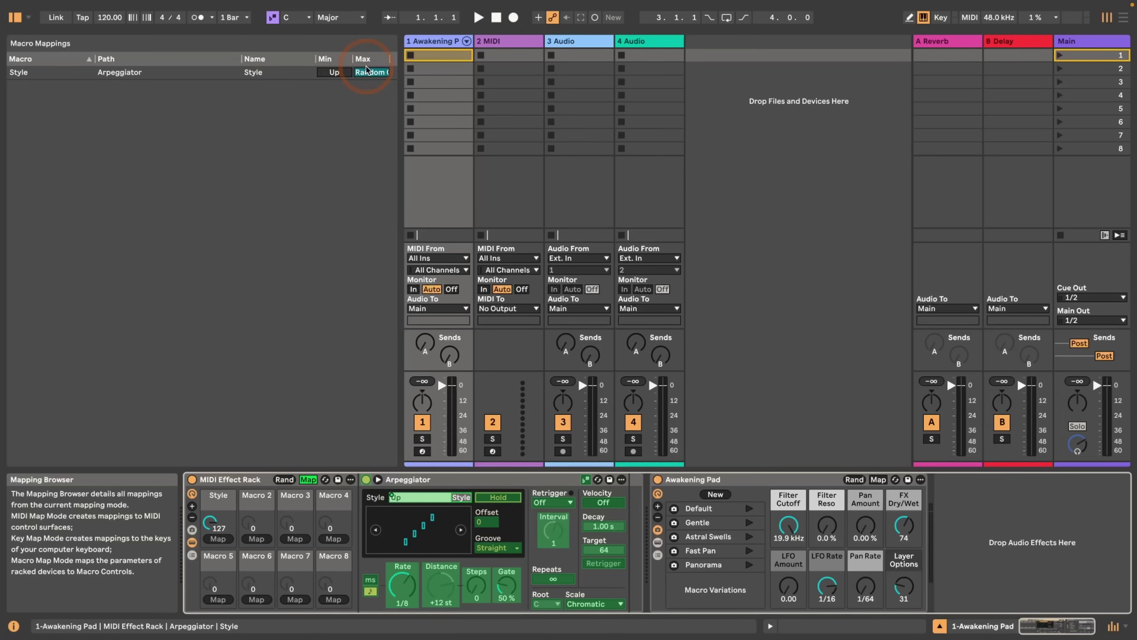
left_click_drag(363, 80, 280, 104)
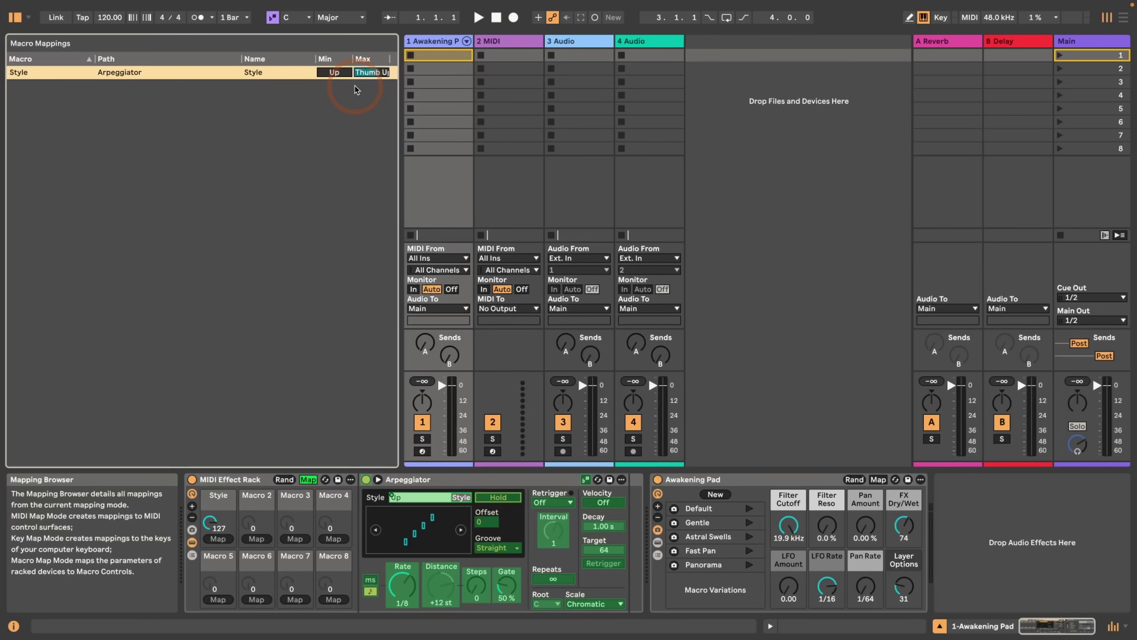
left_click(308, 479)
mouse_move(218, 525)
left_mouse_down()
mouse_move(218, 556)
mouse_move(218, 515)
mouse_move(216, 529)
left_mouse_up()
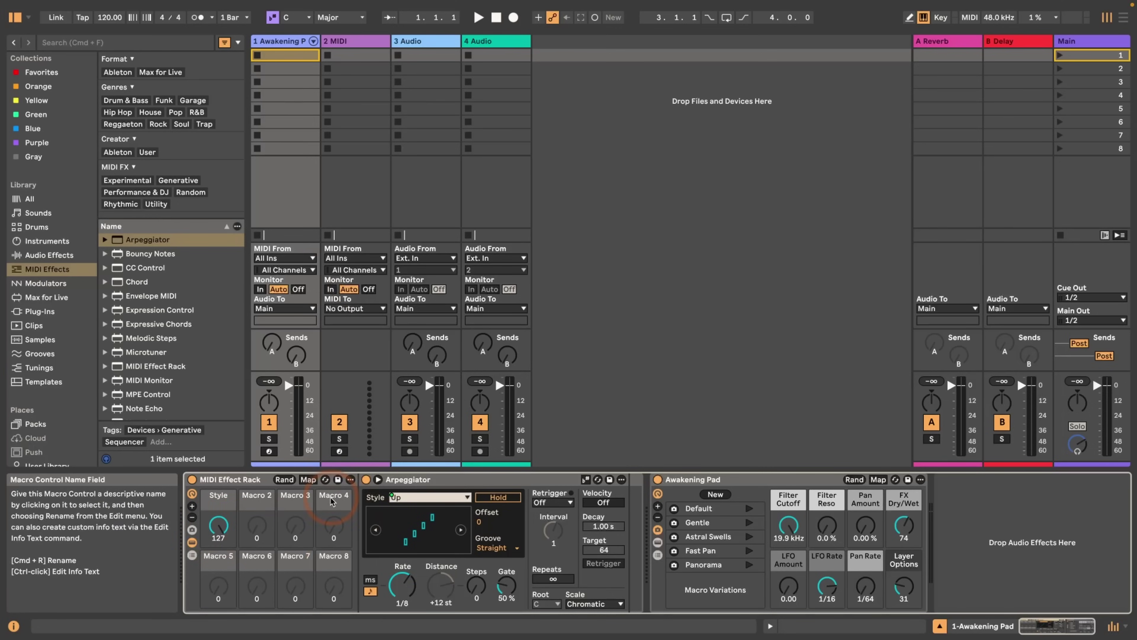
Map the Transpose Mode scale to Macro 2 with a Major-to-Minor range, then exit Map mode.
left_click(308, 480)
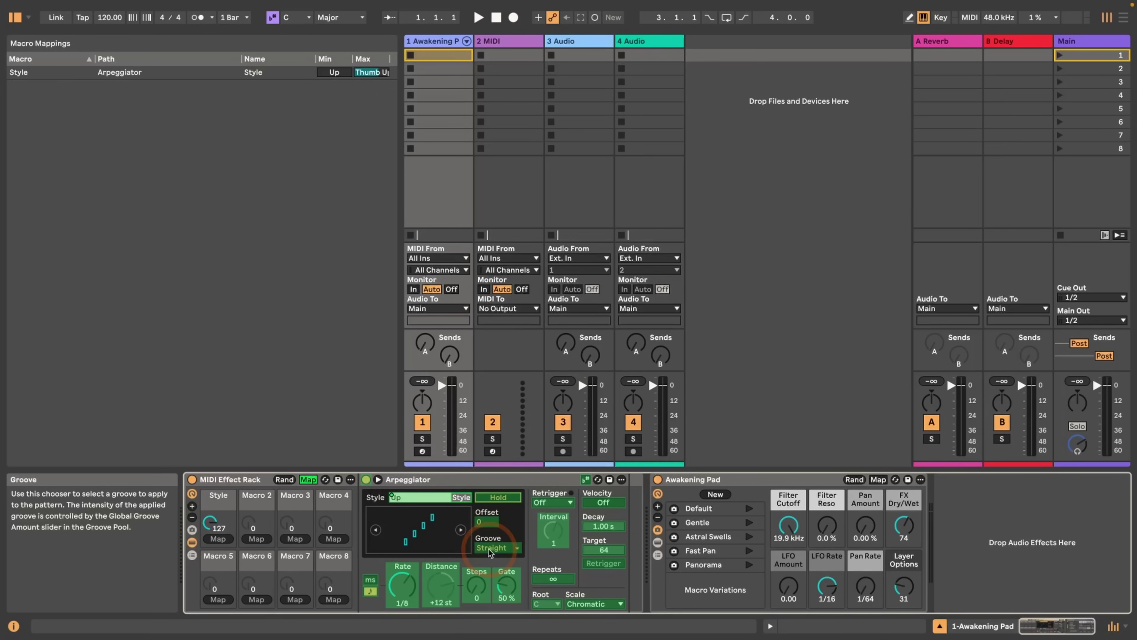
right_click(583, 609)
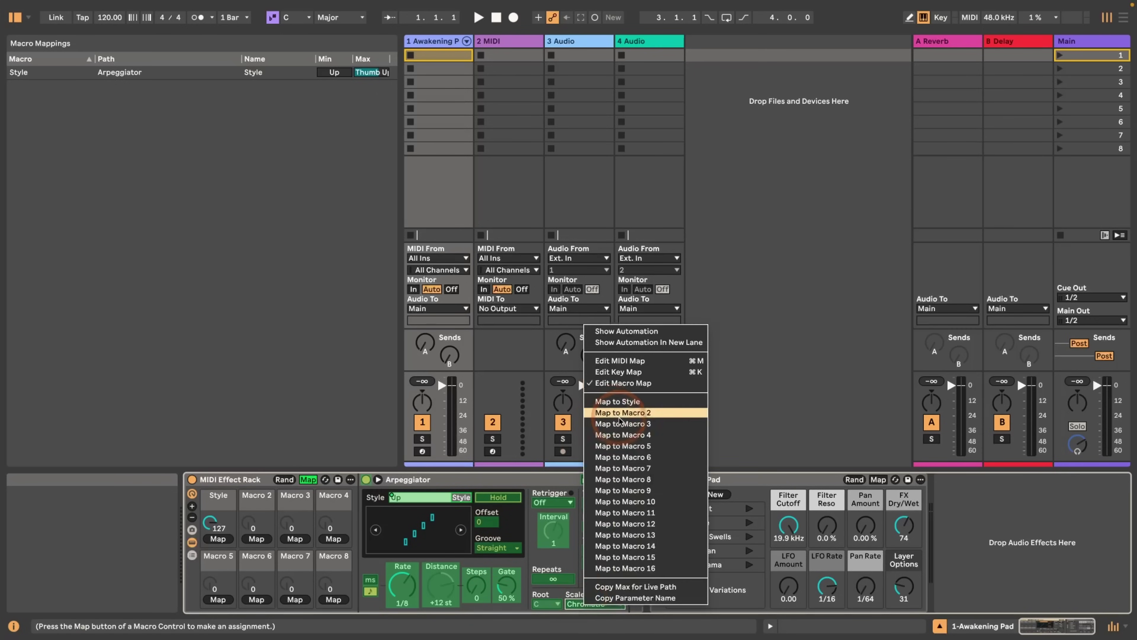
left_click(629, 417)
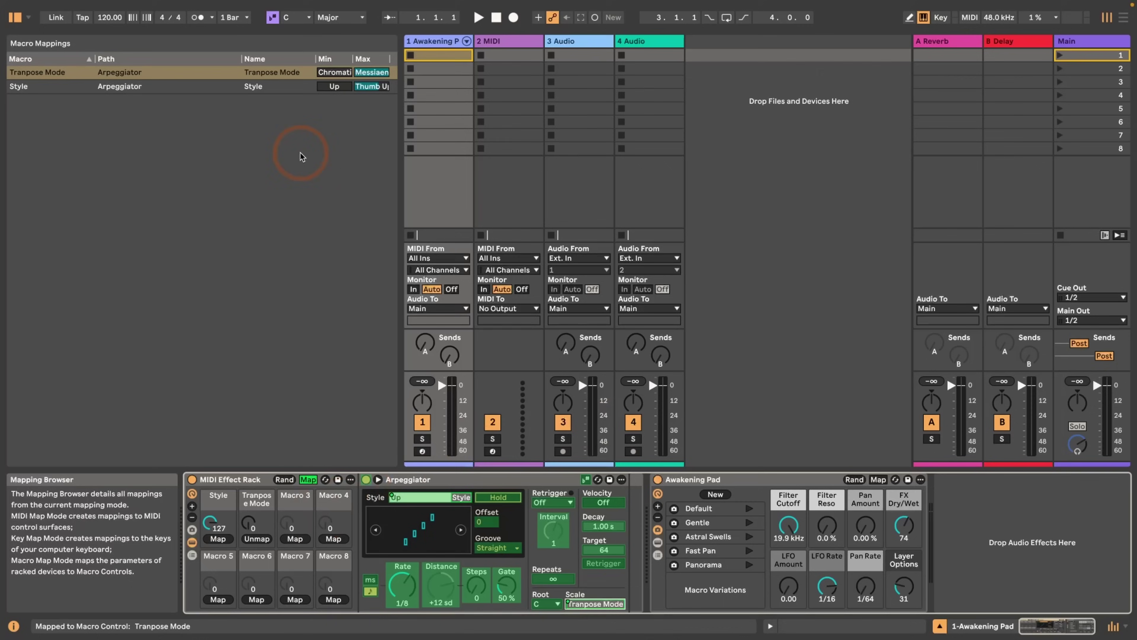
left_click(359, 69)
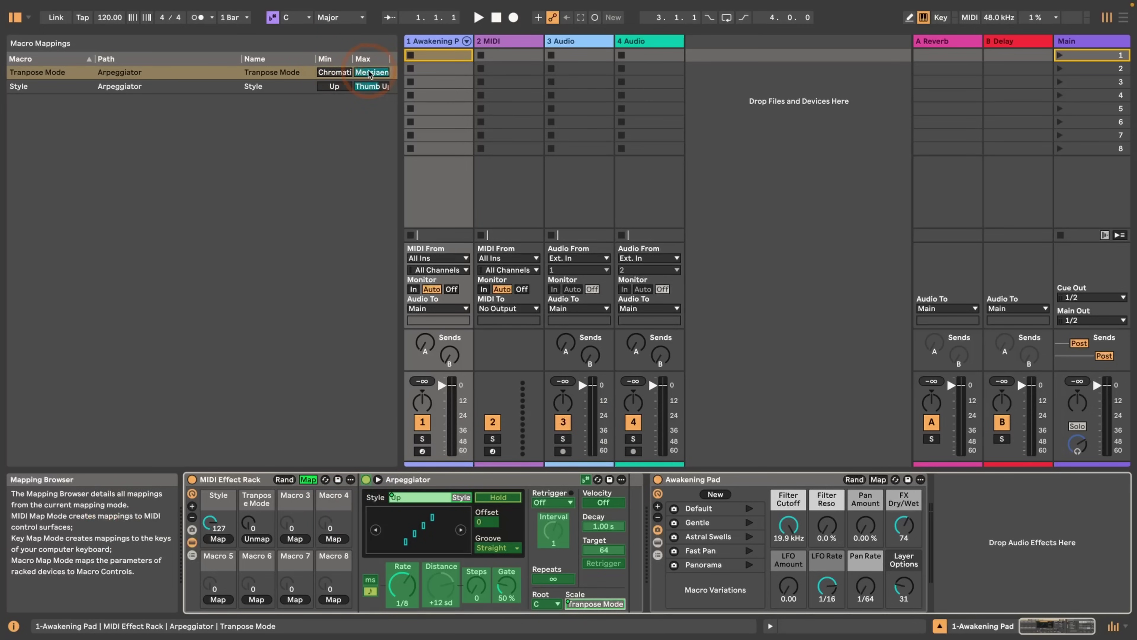
left_click(338, 76)
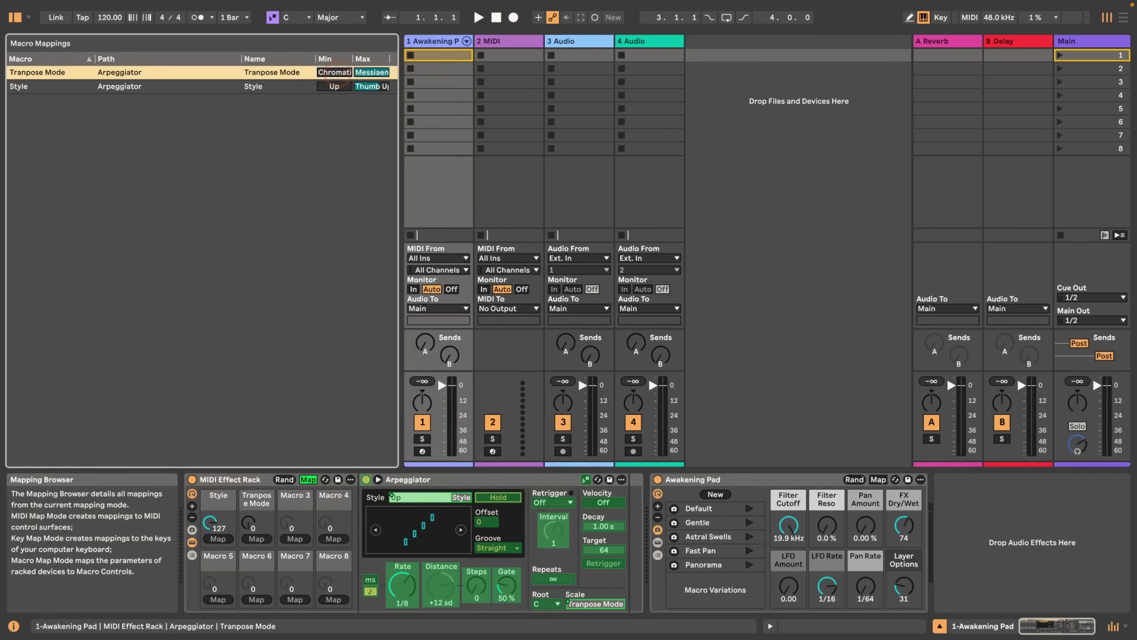
left_click(371, 86)
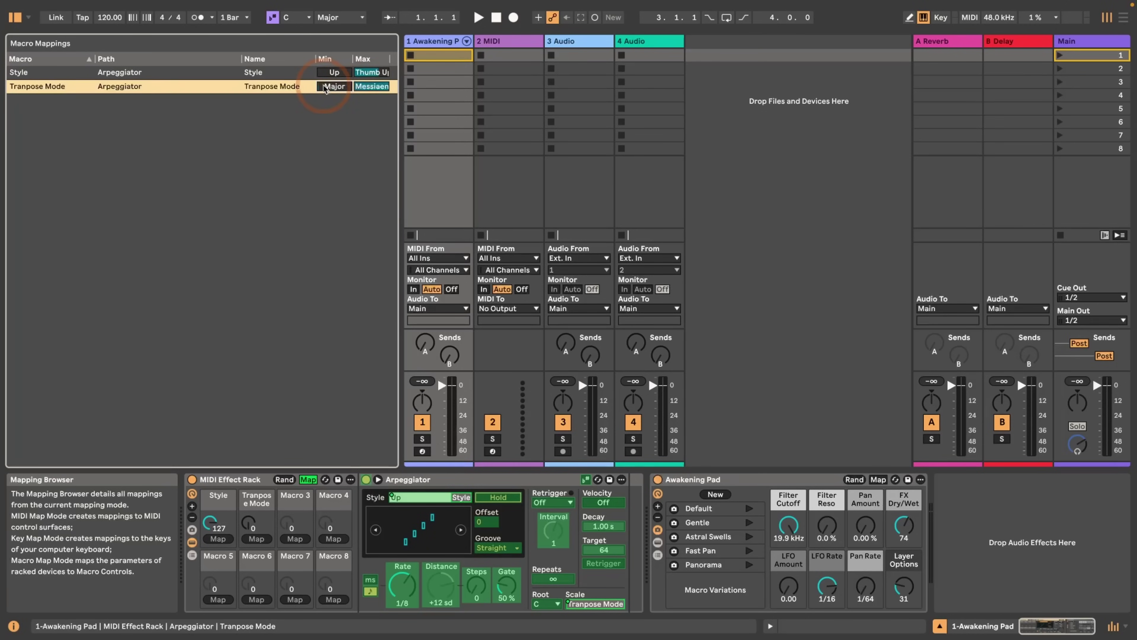
left_click_drag(371, 86, 371, 152)
left_click(233, 96)
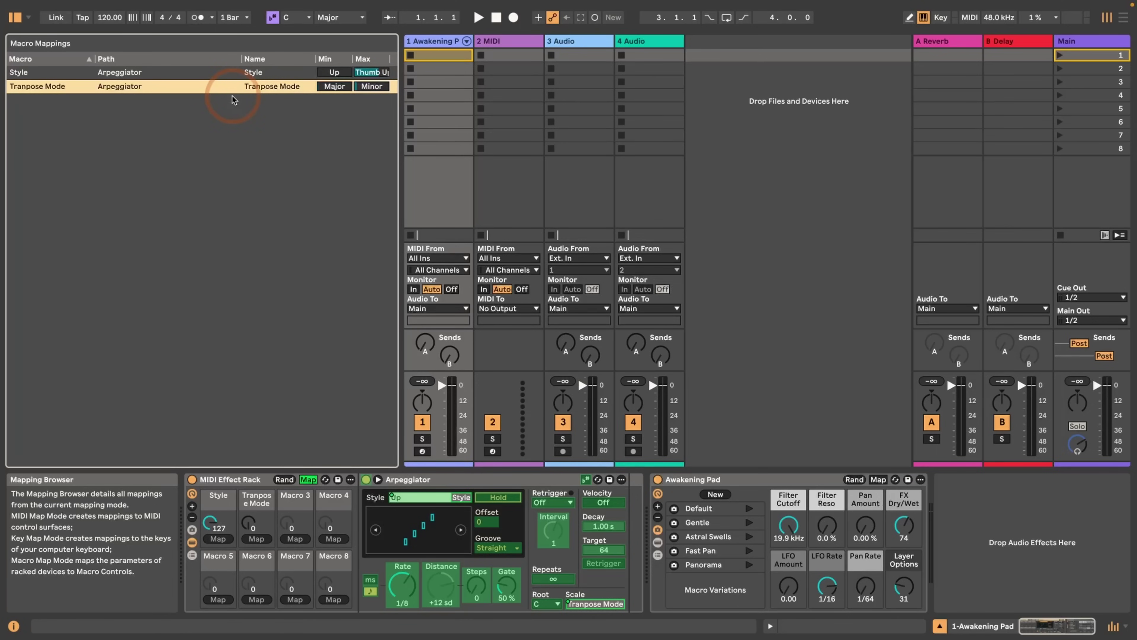
left_click(309, 479)
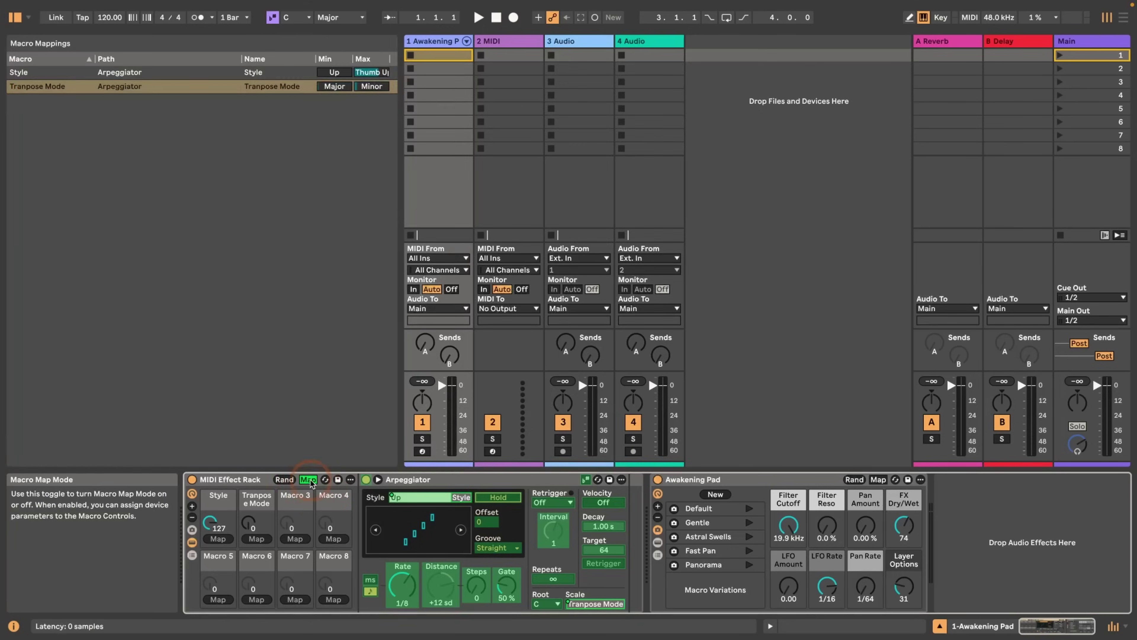
left_click(308, 480)
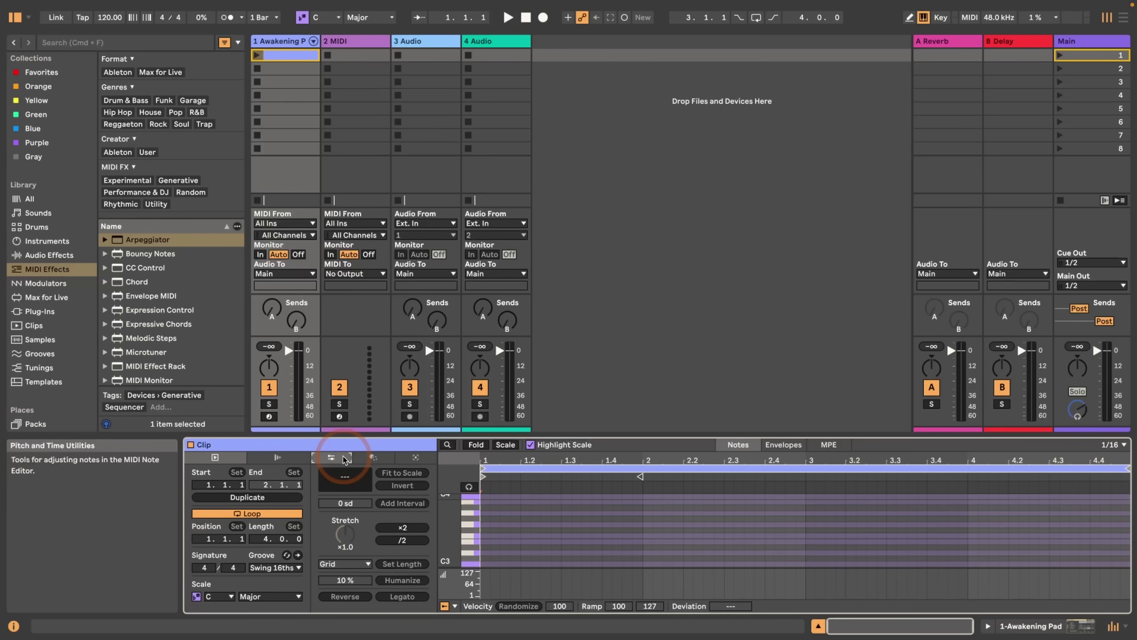
Generate new notes in the clip with the Seed generator.
left_click(373, 458)
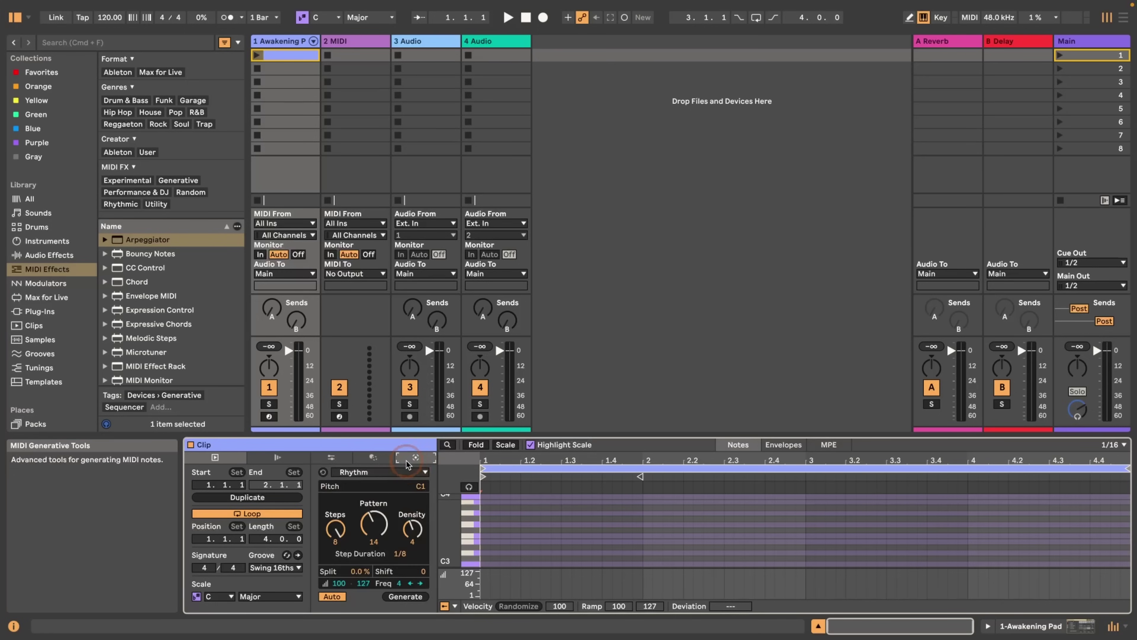
left_click(371, 472)
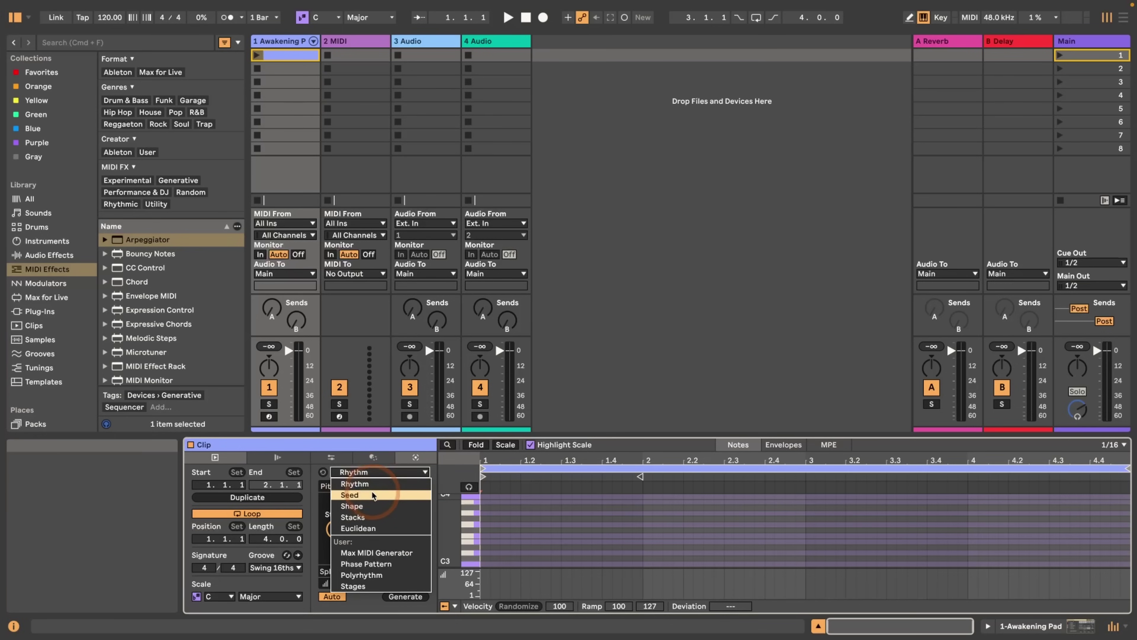
left_click(349, 495)
left_click(405, 600)
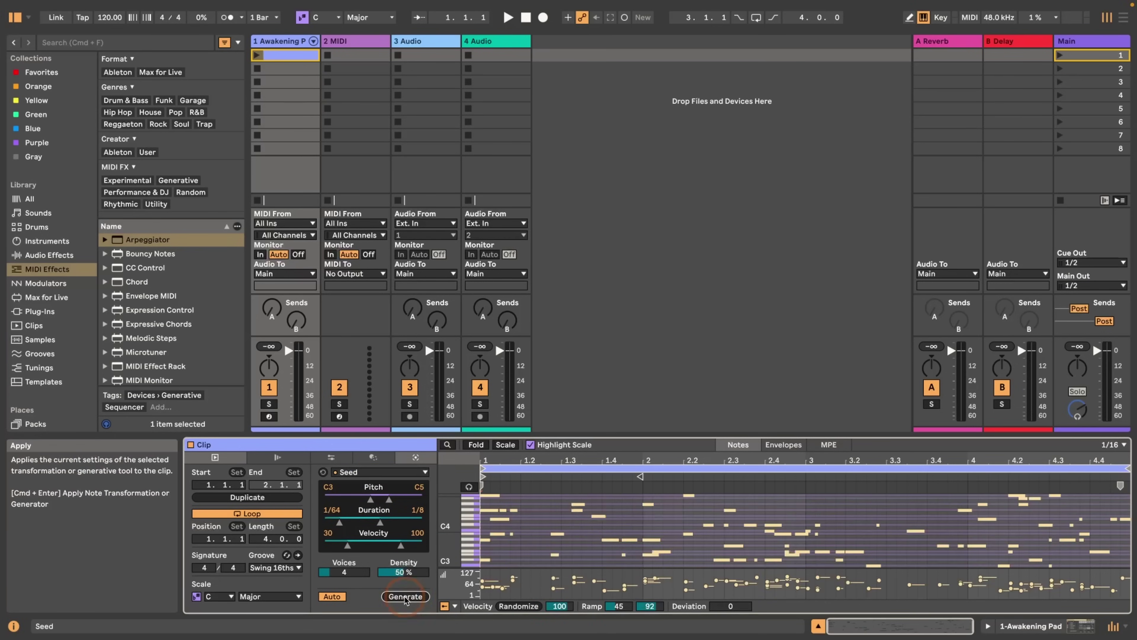
Arpeggiate the generated notes, then load the Connect transformation.
left_click(374, 458)
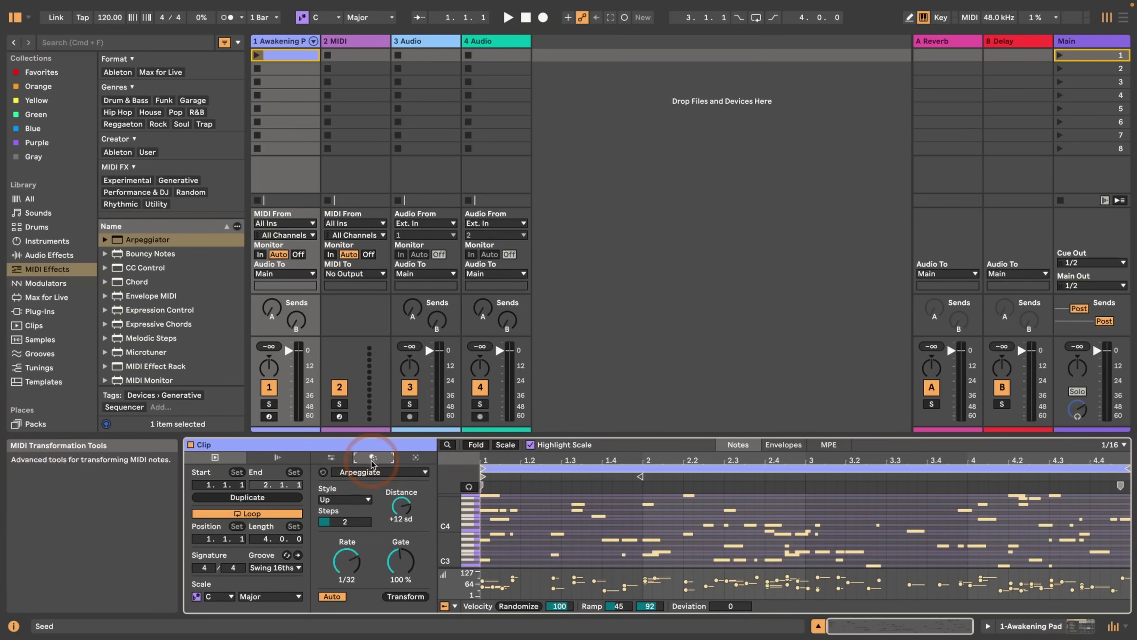
left_click(397, 596)
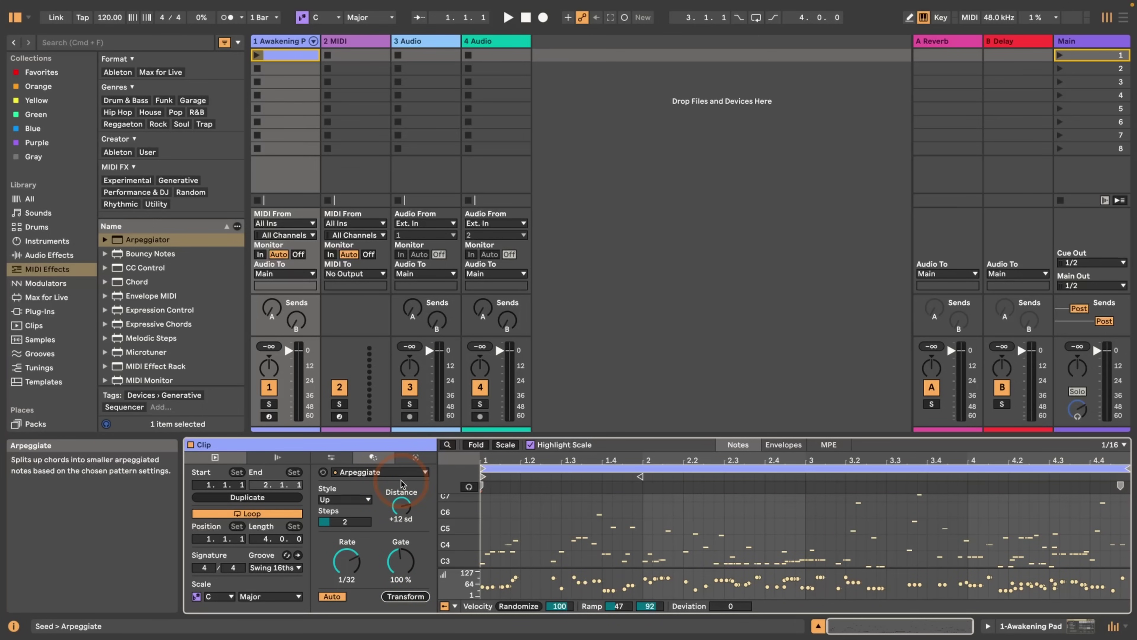
left_click(383, 472)
left_click(357, 315)
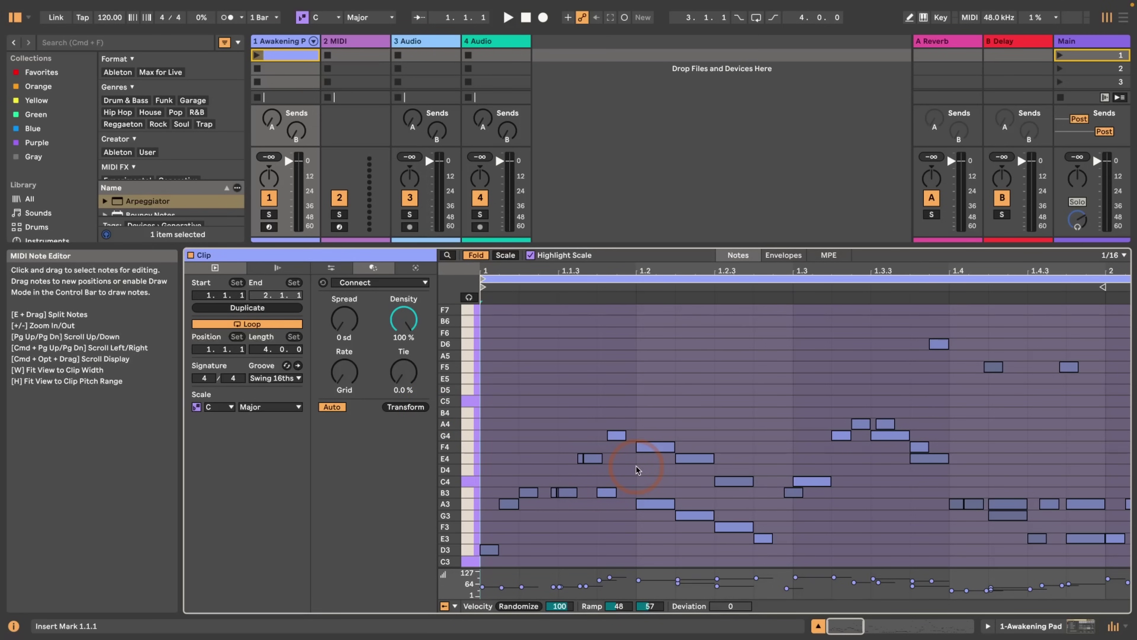
Select the scattered B3, F3, G3, F4, G4, A4 and F5 notes and show Pitch and Time utilities.
left_click(656, 448)
left_click_drag(786, 389, 891, 450)
left_click(994, 368, "shift")
left_click(1069, 367, "shift")
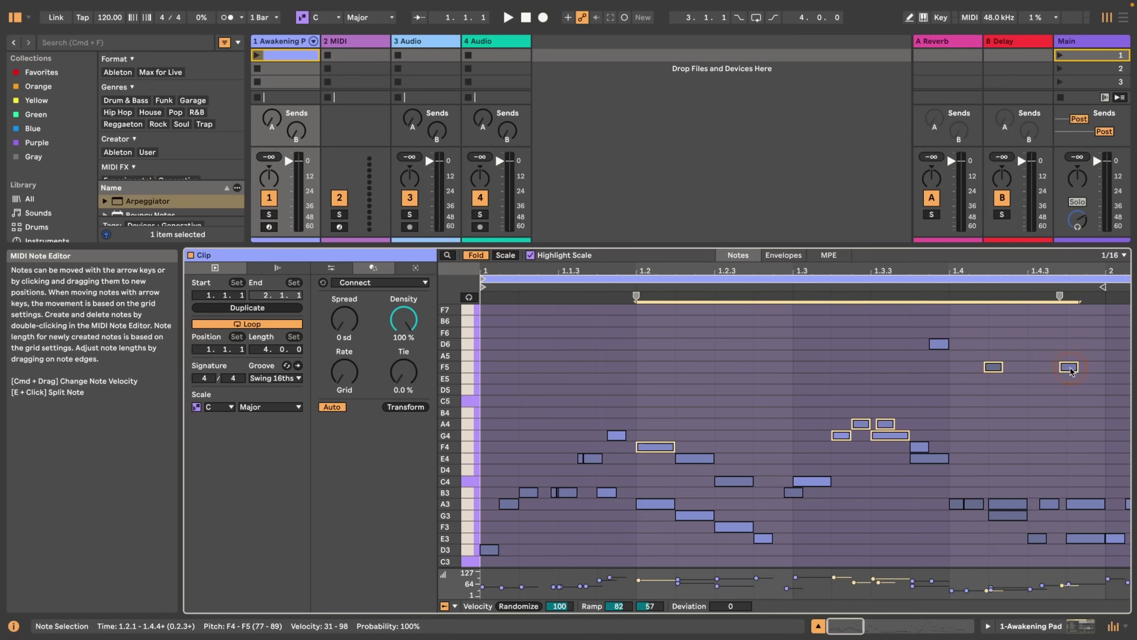
left_click(1008, 519, "shift")
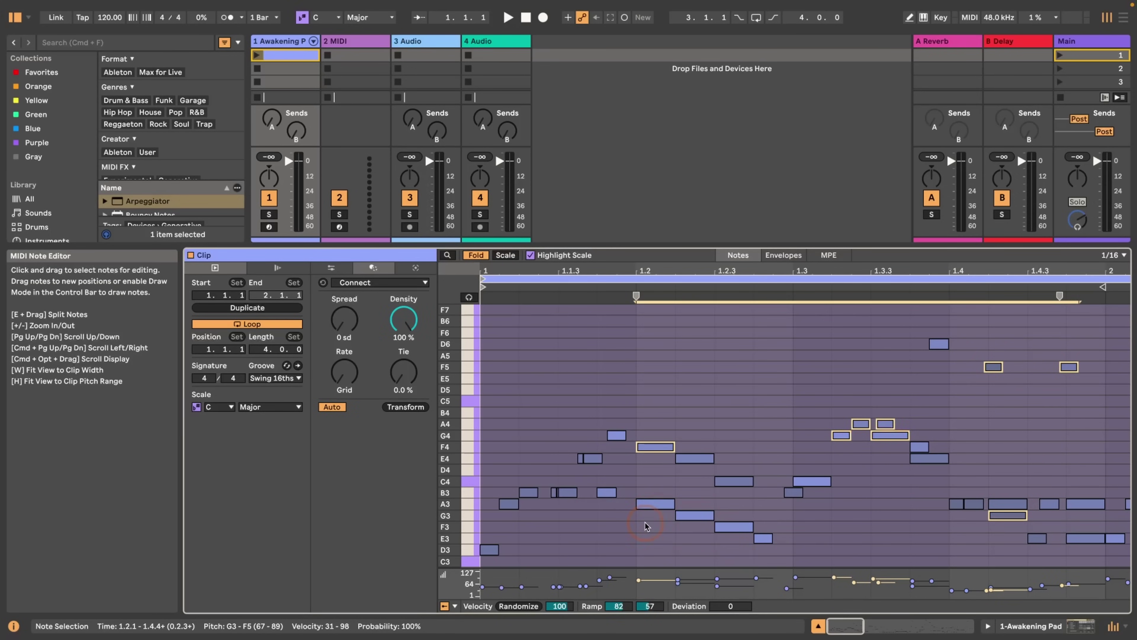
left_click(693, 515, "shift")
left_click(734, 527, "shift")
left_click(567, 492, "shift")
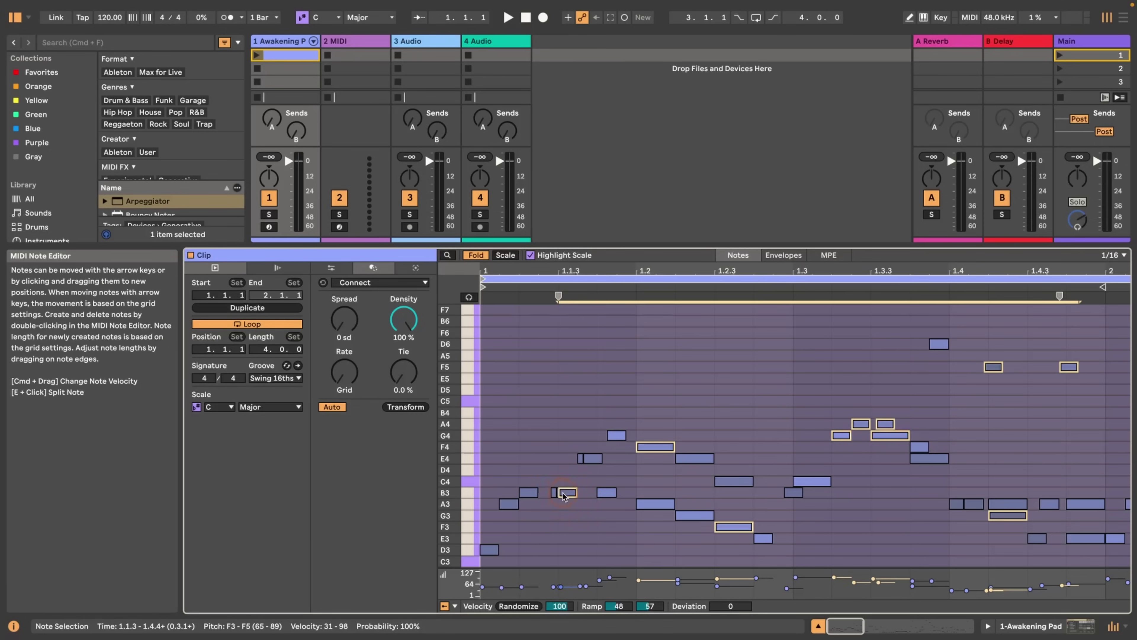
left_click(528, 492, "shift")
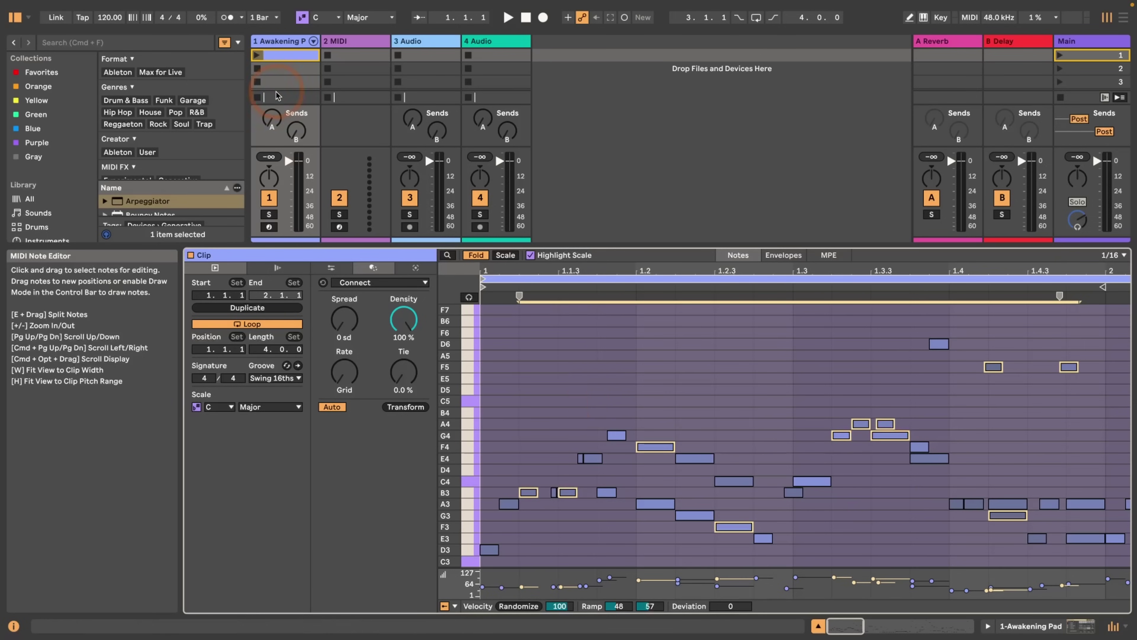
left_click(326, 269)
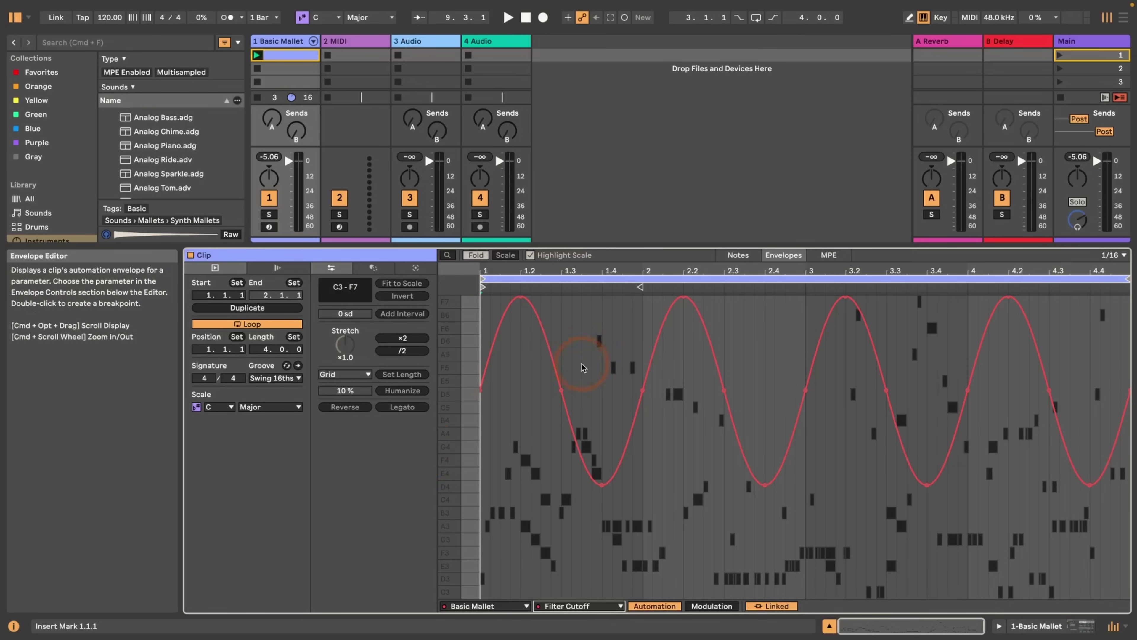
Step the insert mark to the 1.3.1 breakpoint and type 1000 to set it to 1.00 kHz.
left_click(604, 357)
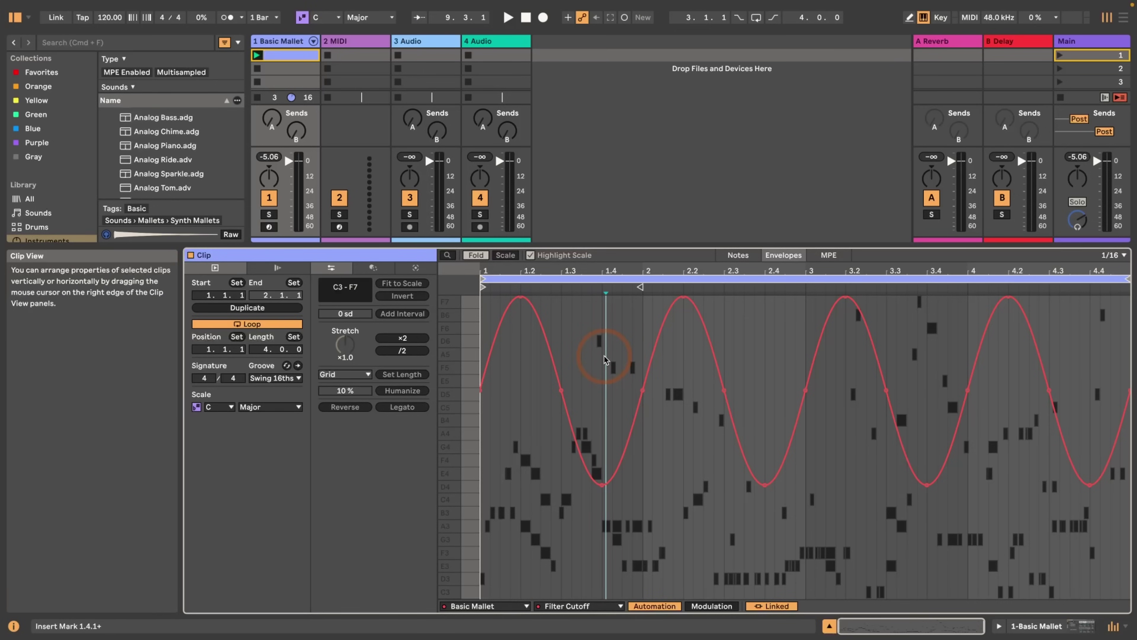
left_click(604, 359)
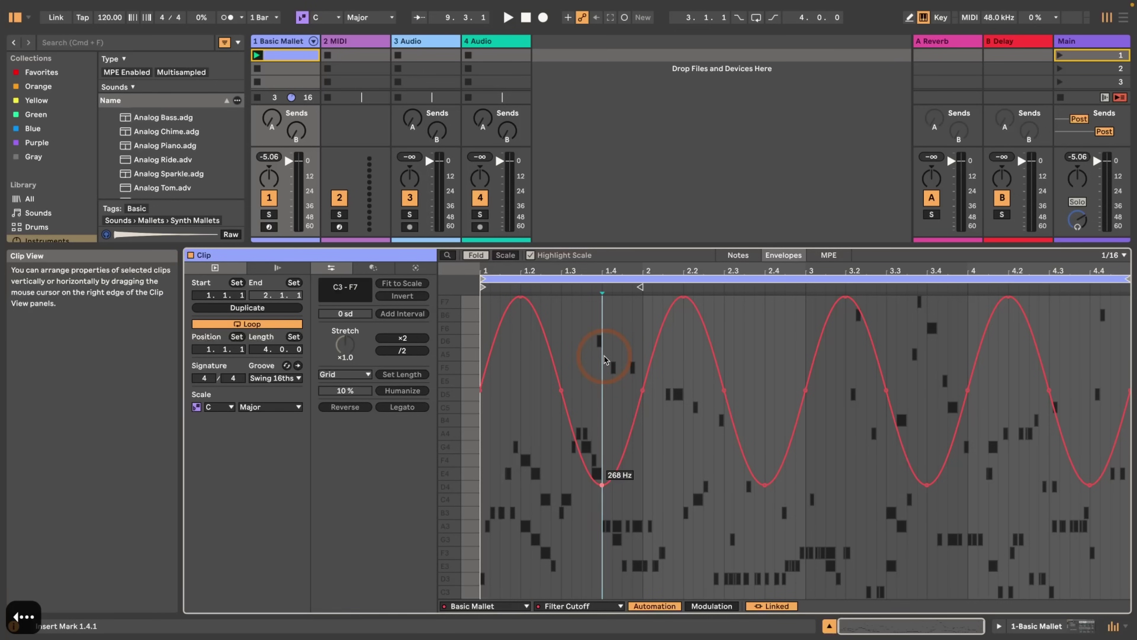
key("Left")
key("Left")
key("Left")
key("Left")
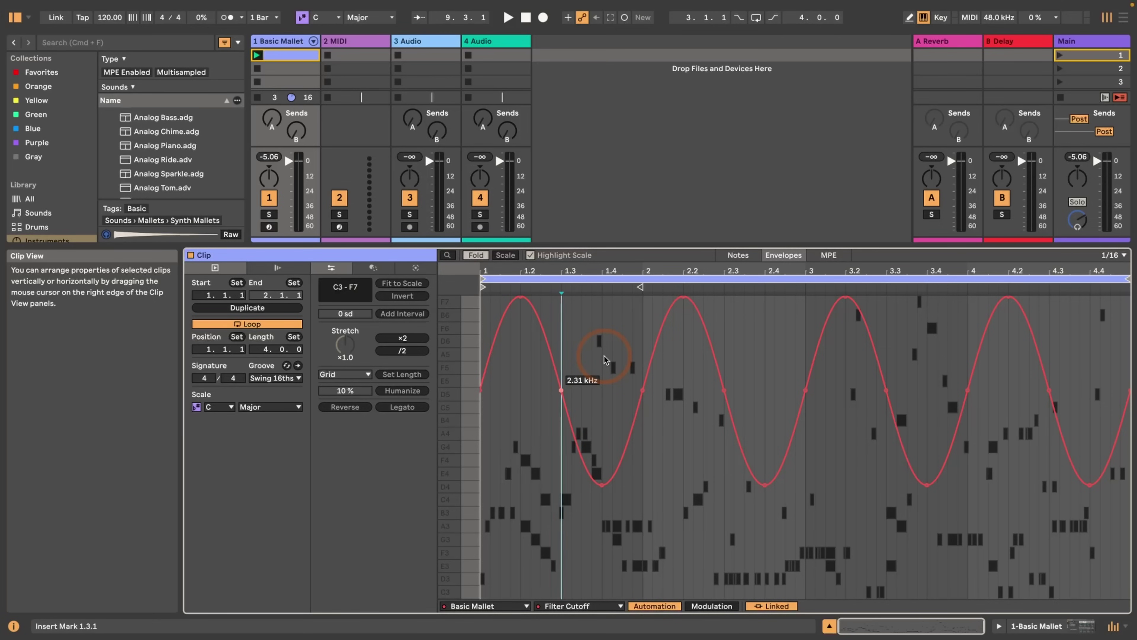
key("Return")
key("Left")
key("Right")
key("Right")
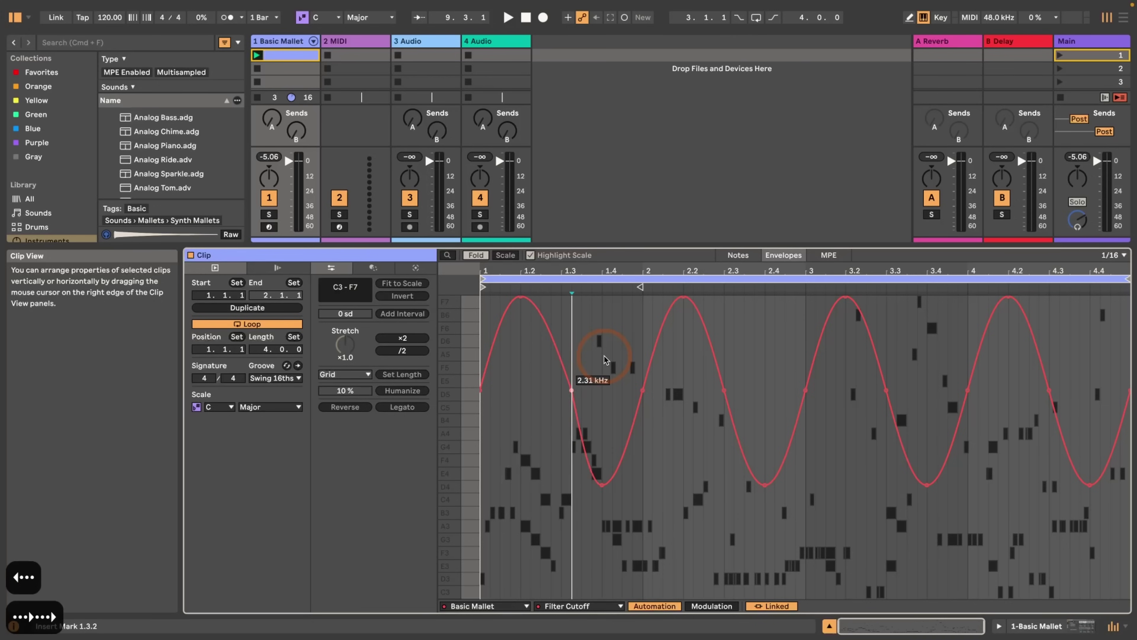
key("Left")
key("Up")
key("Up")
key("Up")
key("Up")
key("Down")
key("Down")
key("Down")
key("Down")
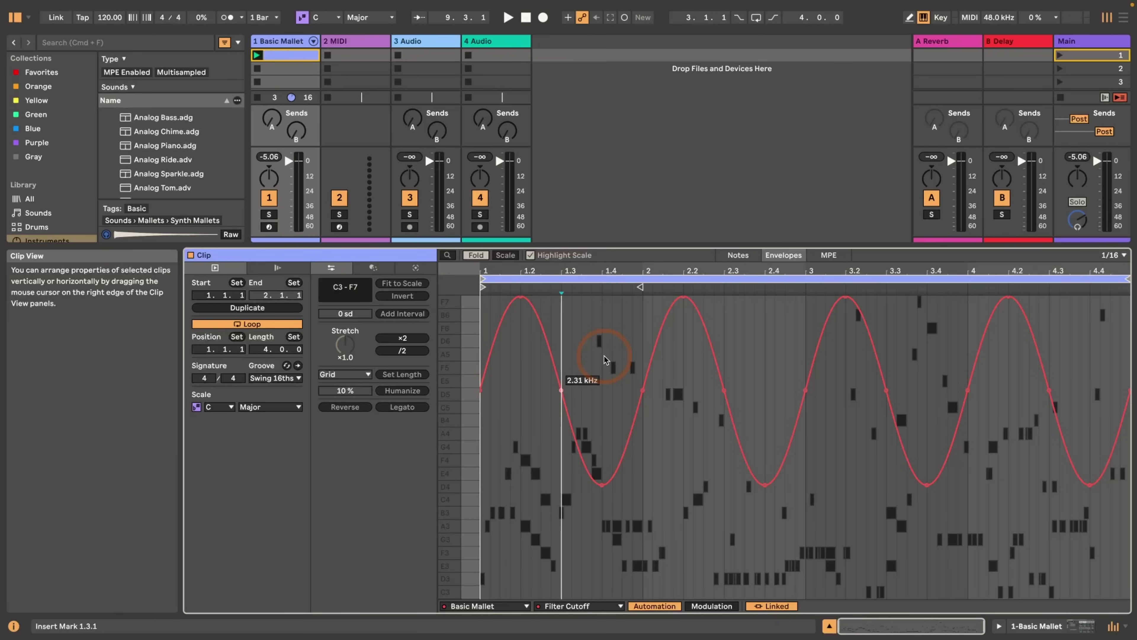
type("1000")
key("Return")
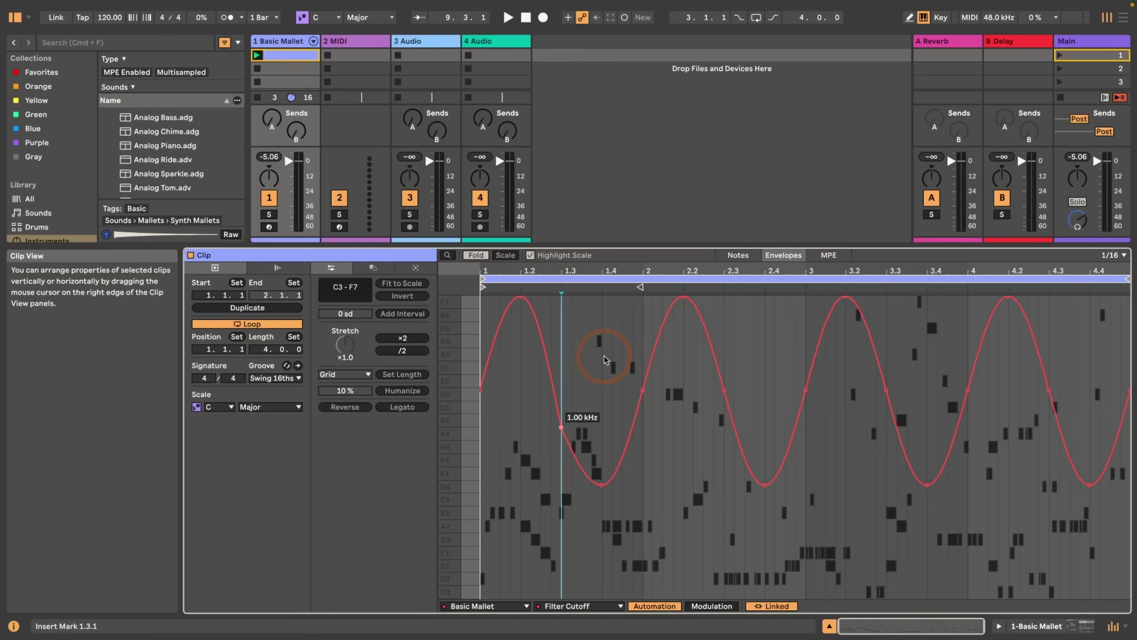
key("Right")
key("Right")
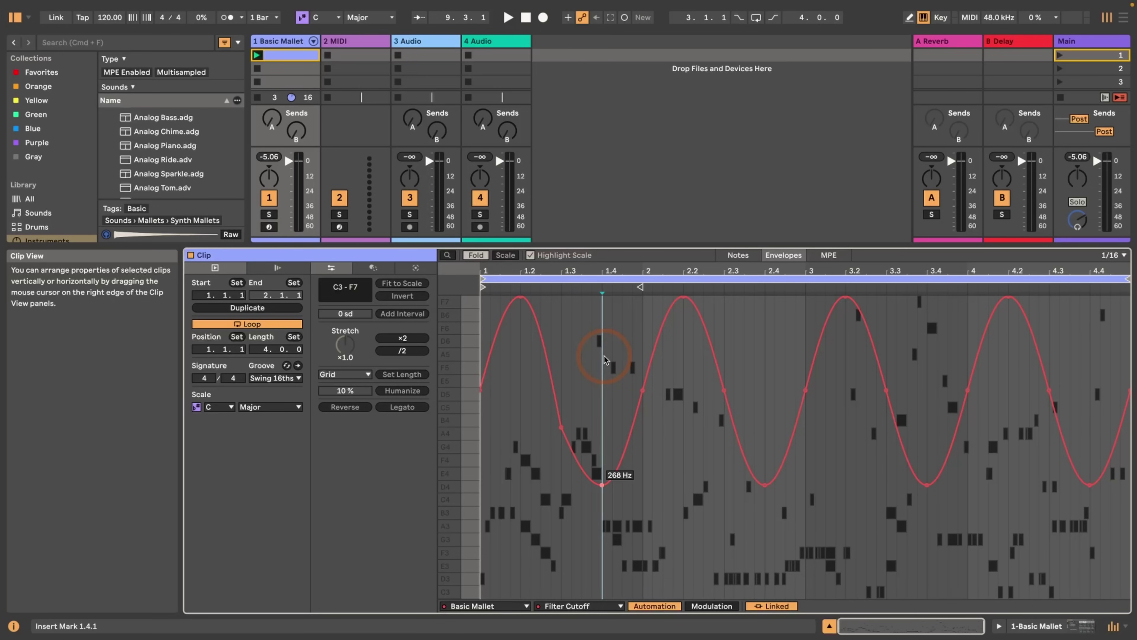
Delete the 268 Hz breakpoint at 1.4.1, then check neighbouring points and the Delay Chorus envelope.
key("BackSpace")
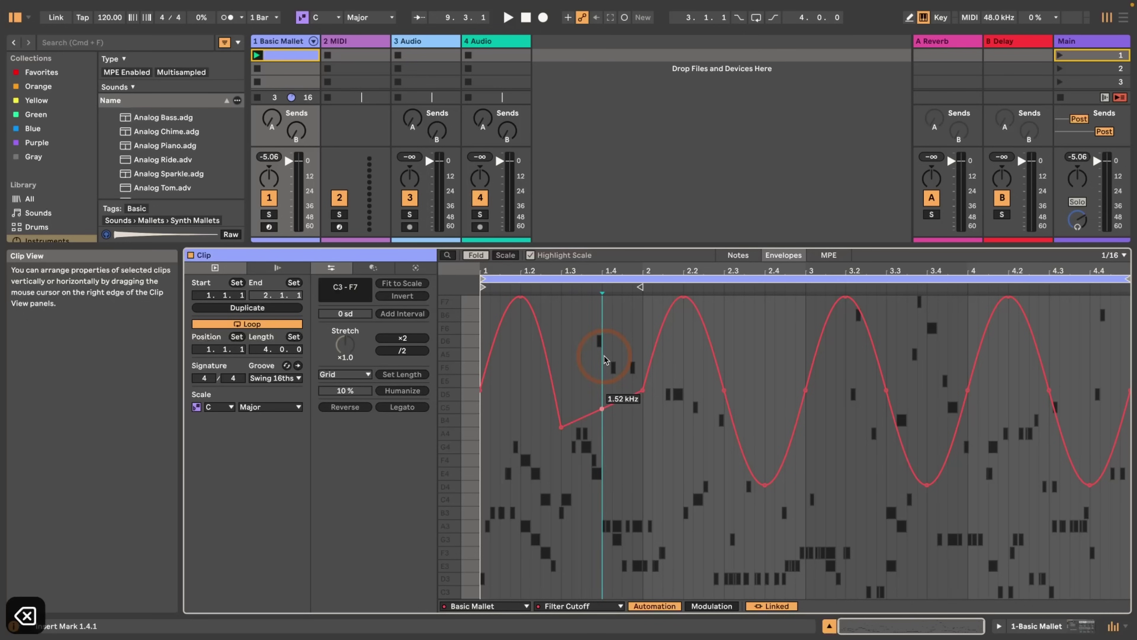
key("Left")
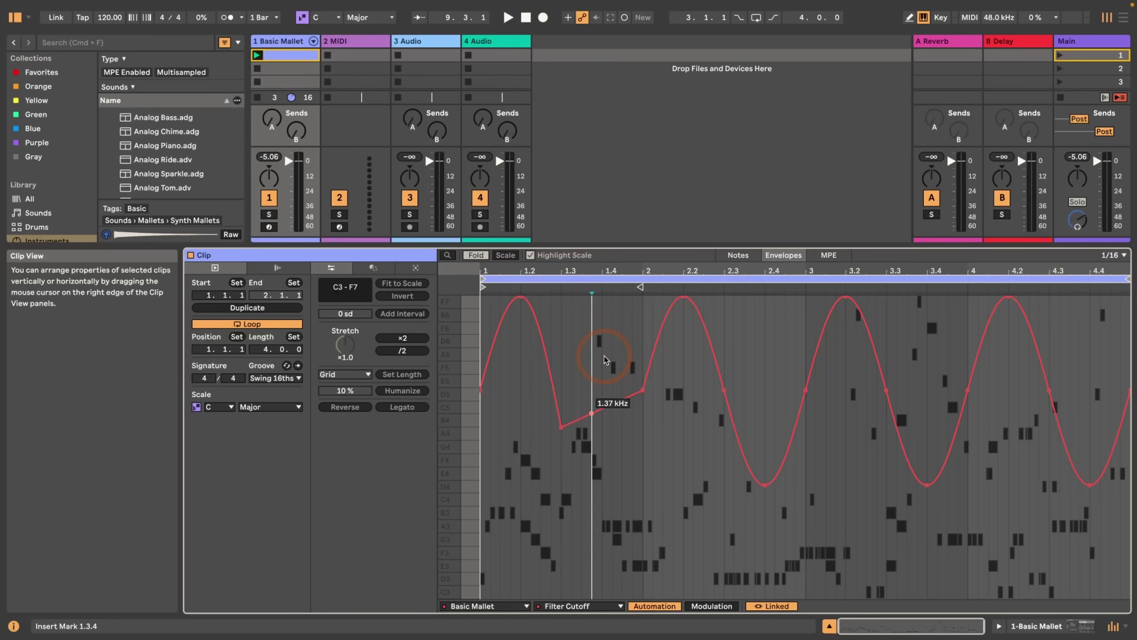
key("Return")
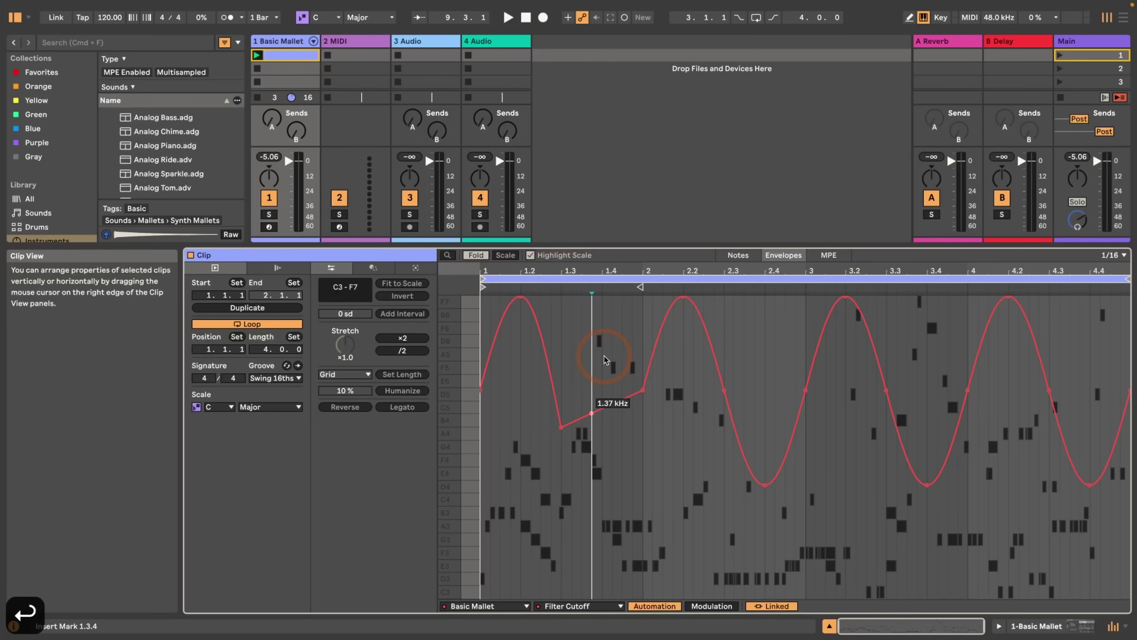
key("Right")
key("Right")
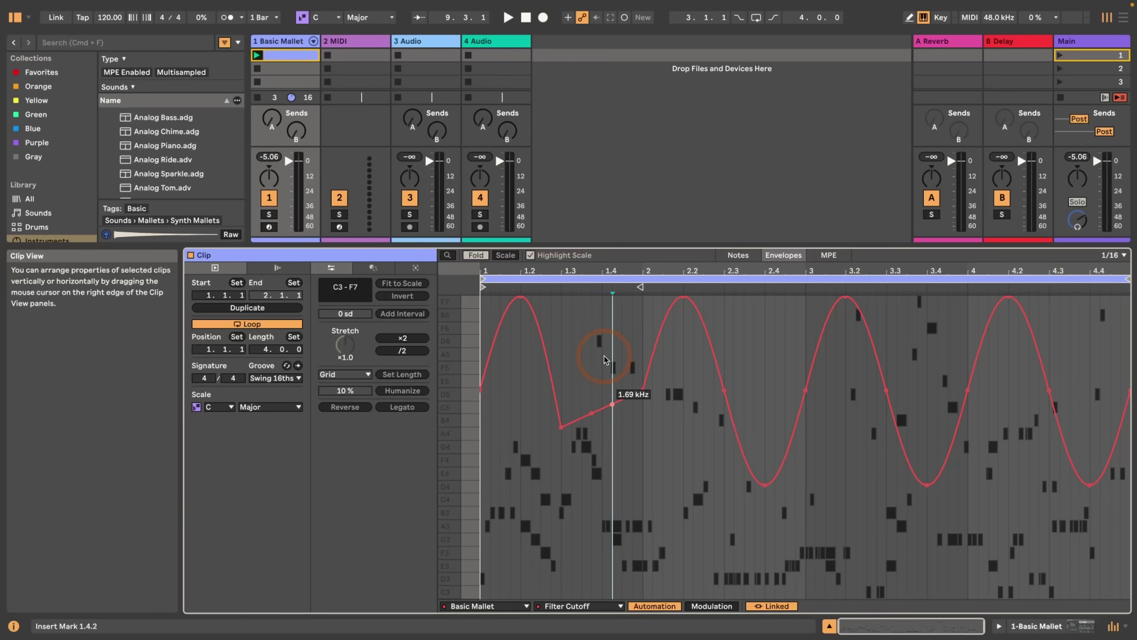
key("alt+Down")
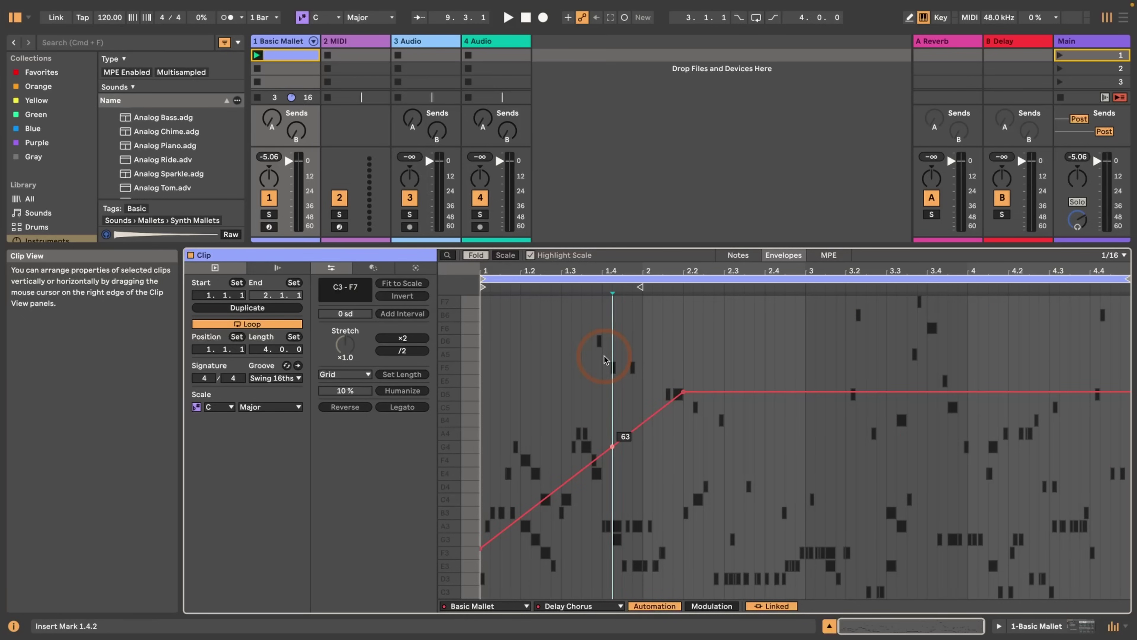
key("alt+Down")
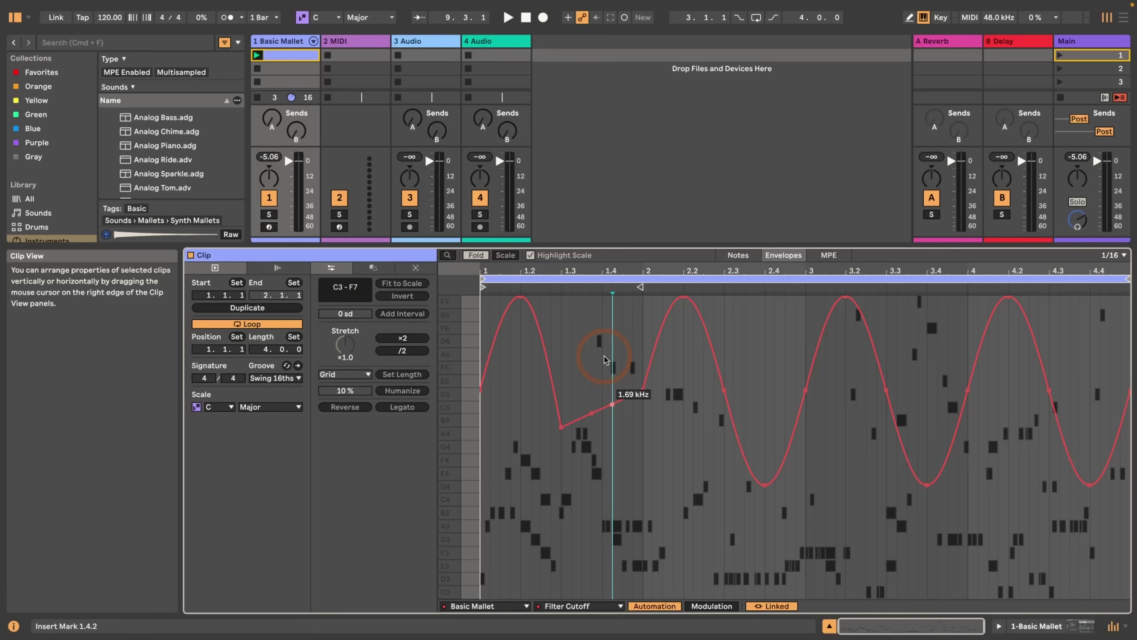
Cycle the envelope from Filter Cutoff via Mod Amount, Macro 15 and Chain Selector to MIDI Ctrl 119.
key("alt+shift+Down")
key("alt+shift+Down")
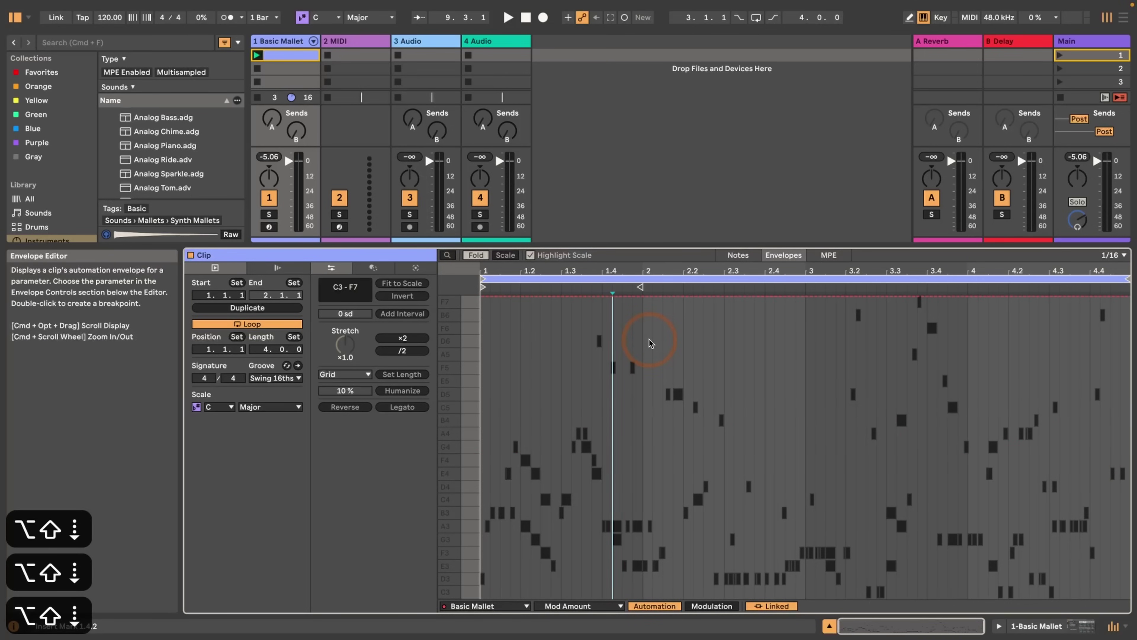
key("alt+shift+Down")
key("alt+shift+Down")
key("alt+shift+Down")
key("alt+shift+Down")
key("alt+shift+Down")
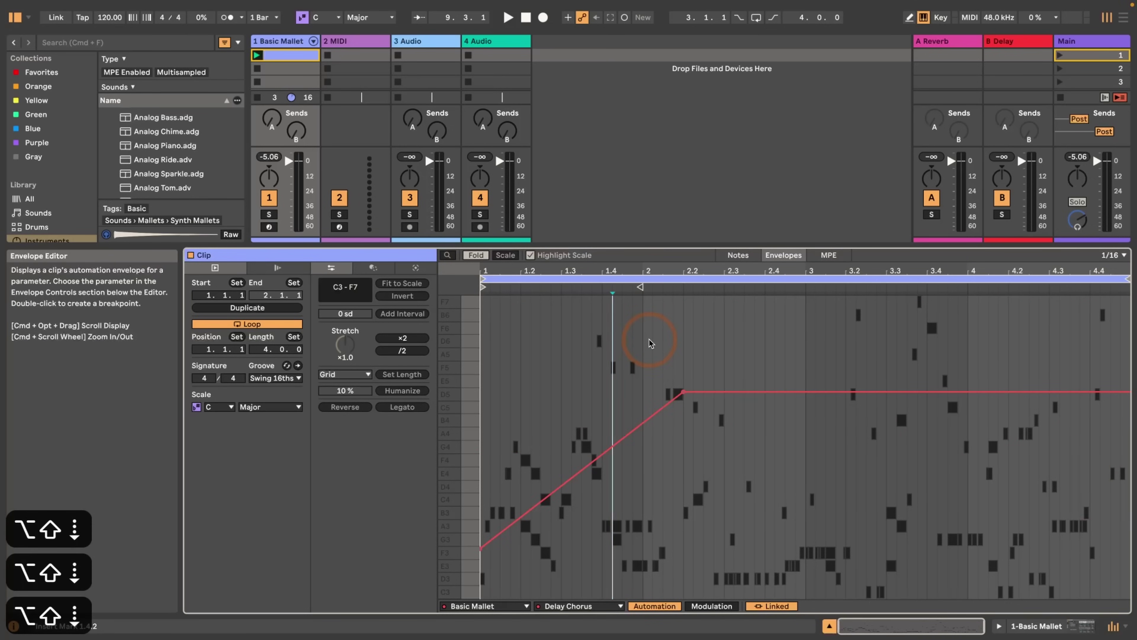
key("alt+shift+Up")
key("alt+shift+Up")
key("alt+shift+Up")
key("alt+shift+Up")
key("alt+shift+Up")
key("alt+shift+Up")
key("alt+shift+Up")
key("alt+shift+Up")
key("alt+shift+Up")
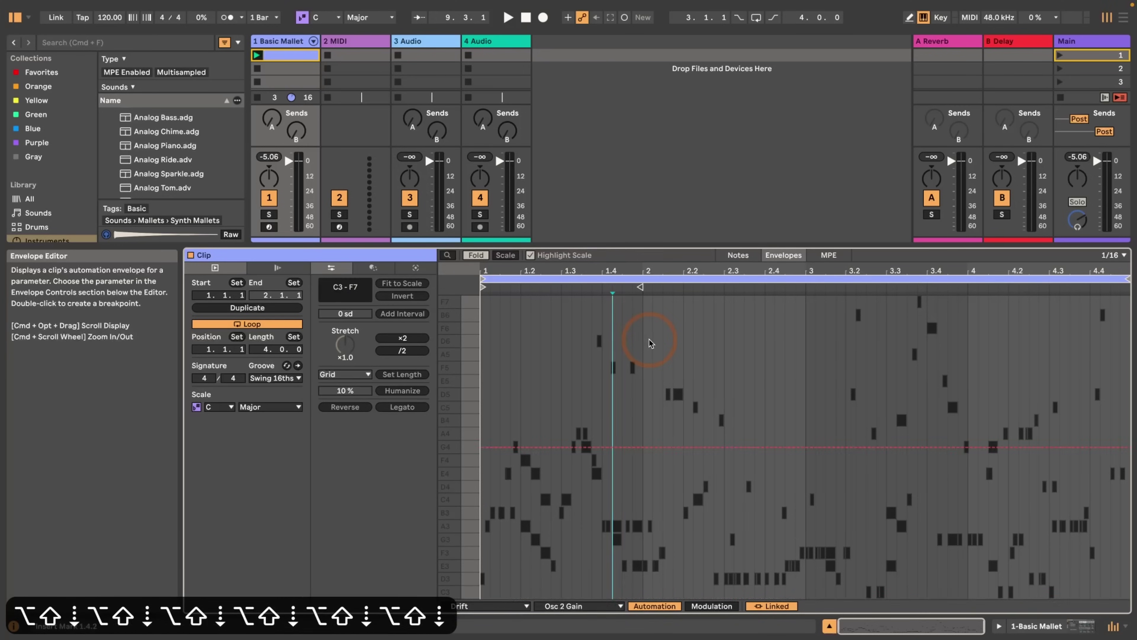
key("alt+shift+Up")
key("alt+shift+Up")
key("alt+shift+Up")
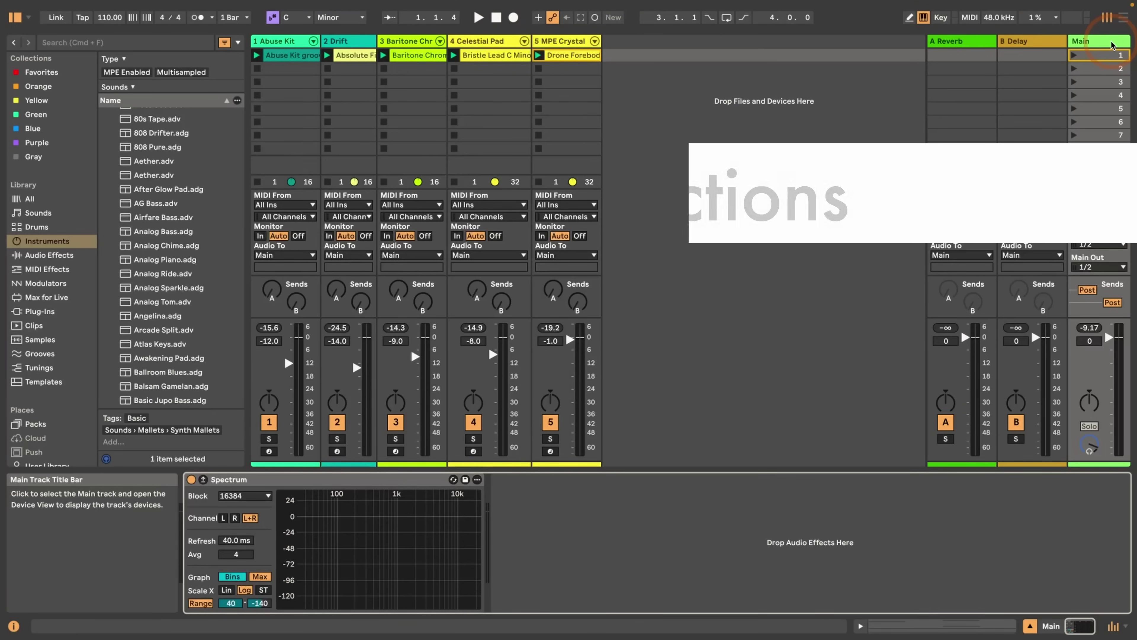
Turn on Scene 1's follow action: Next at 100%, after 1x its longest clip (8.0).
left_click(1104, 56)
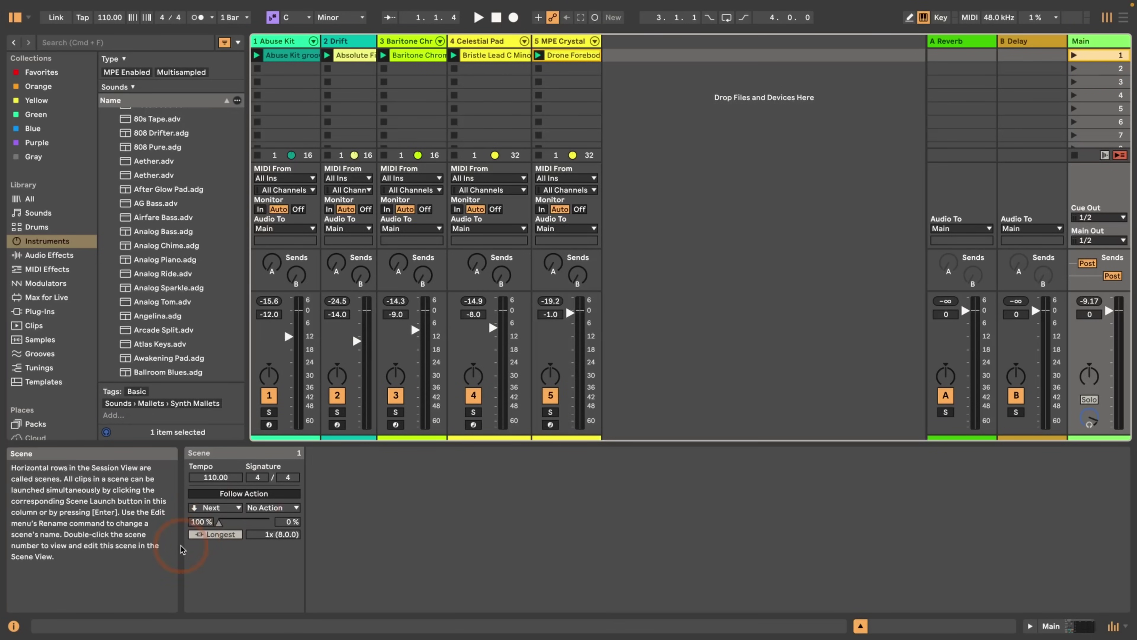
left_click(243, 493)
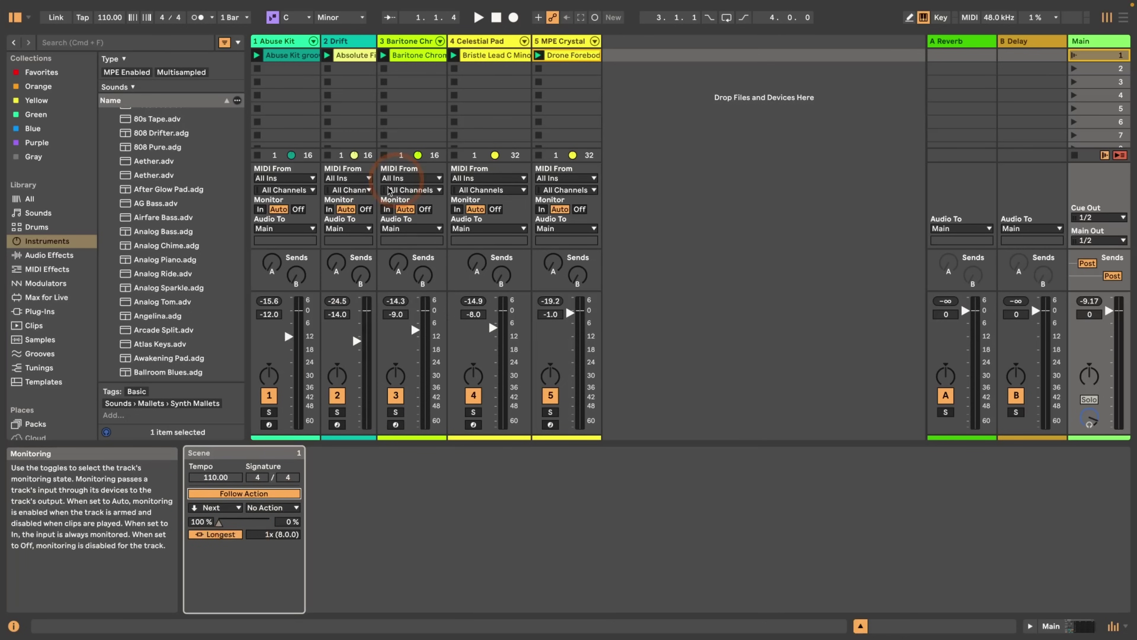
Change Scene 1's follow action timing from Longest to Unlinked with a 4.0.0 duration.
left_click(573, 56)
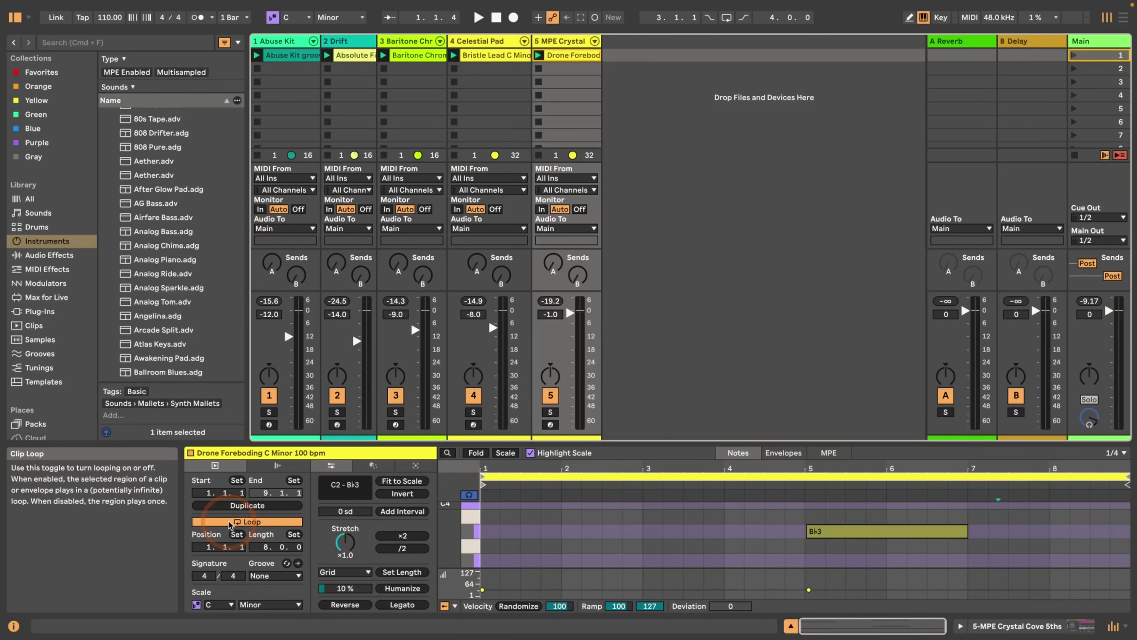
left_click(1073, 52)
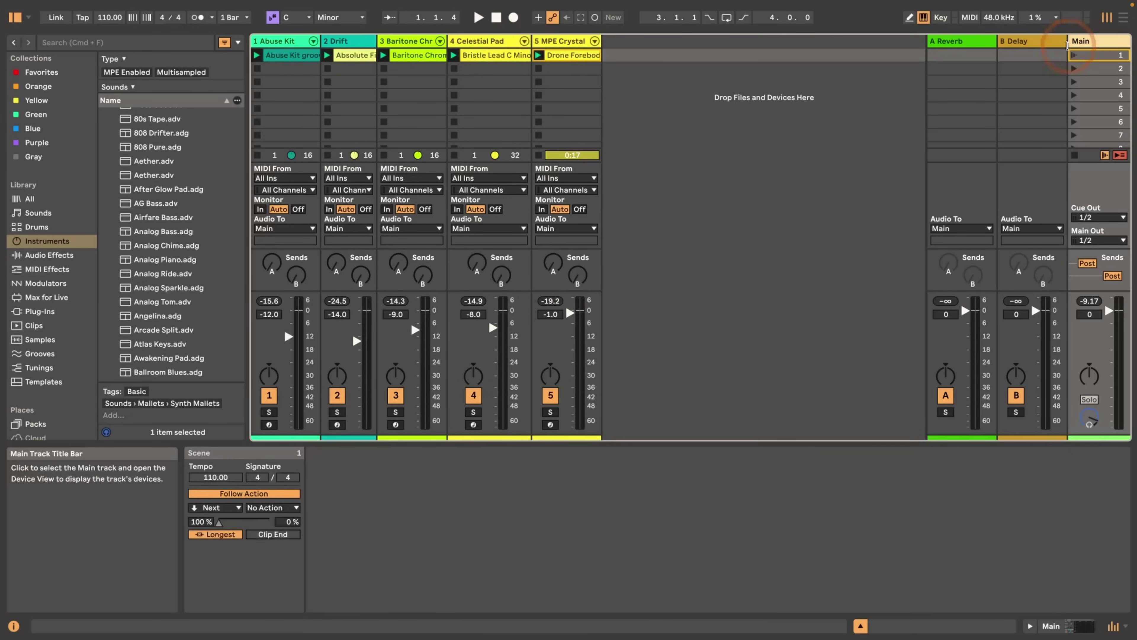
left_click(215, 535)
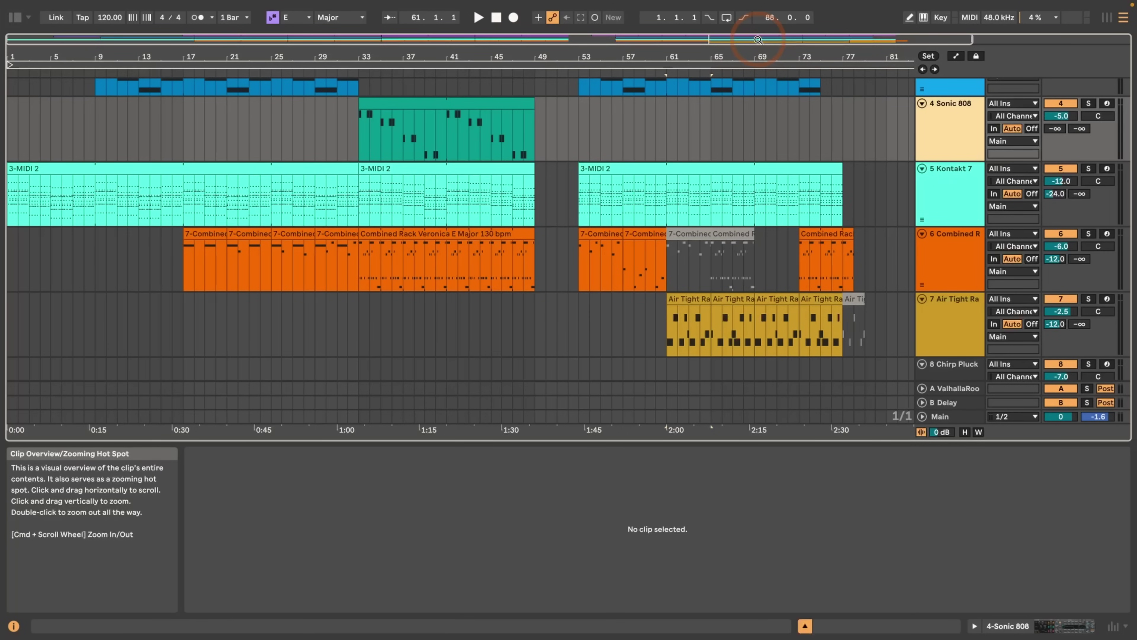
Show and then hide the Kontakt 7 track's take lanes.
left_click(921, 221)
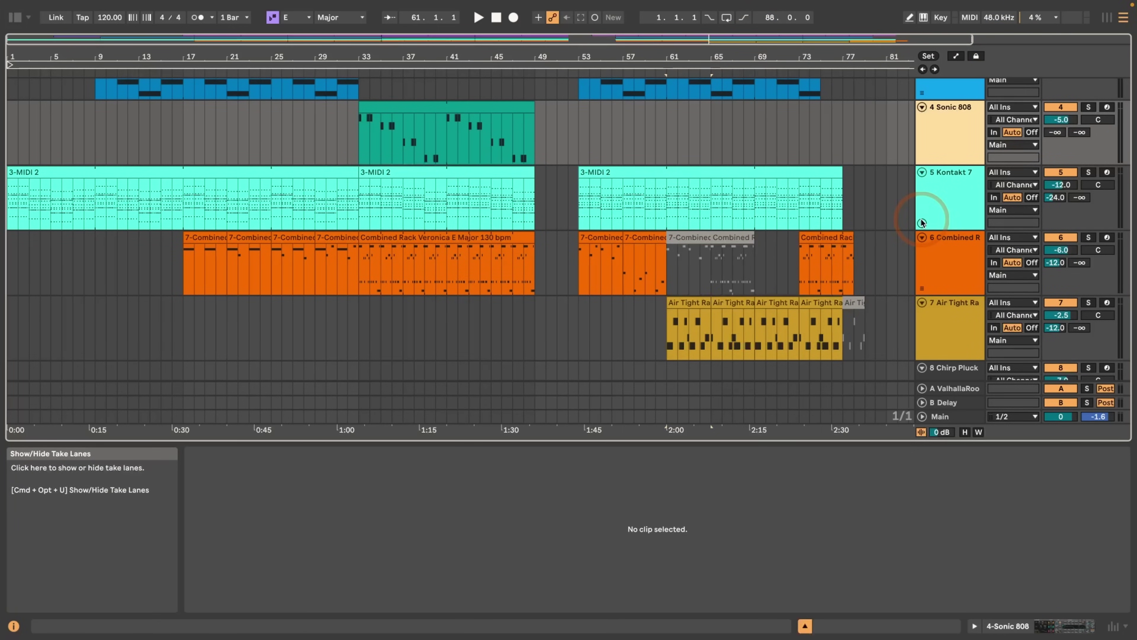
left_click(922, 221)
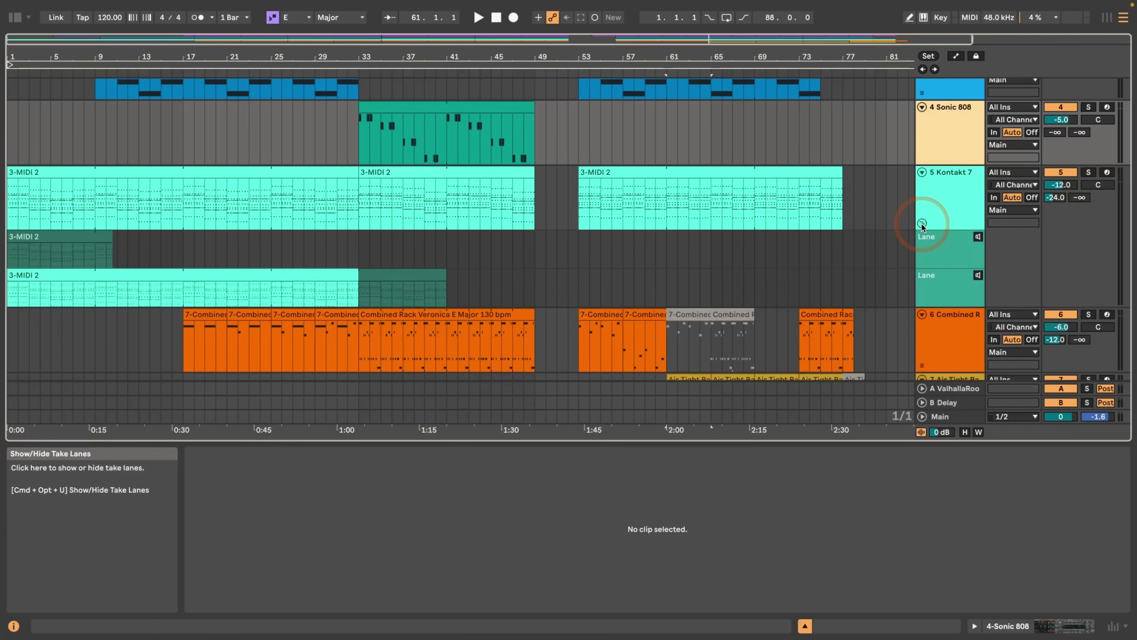
left_click(922, 222)
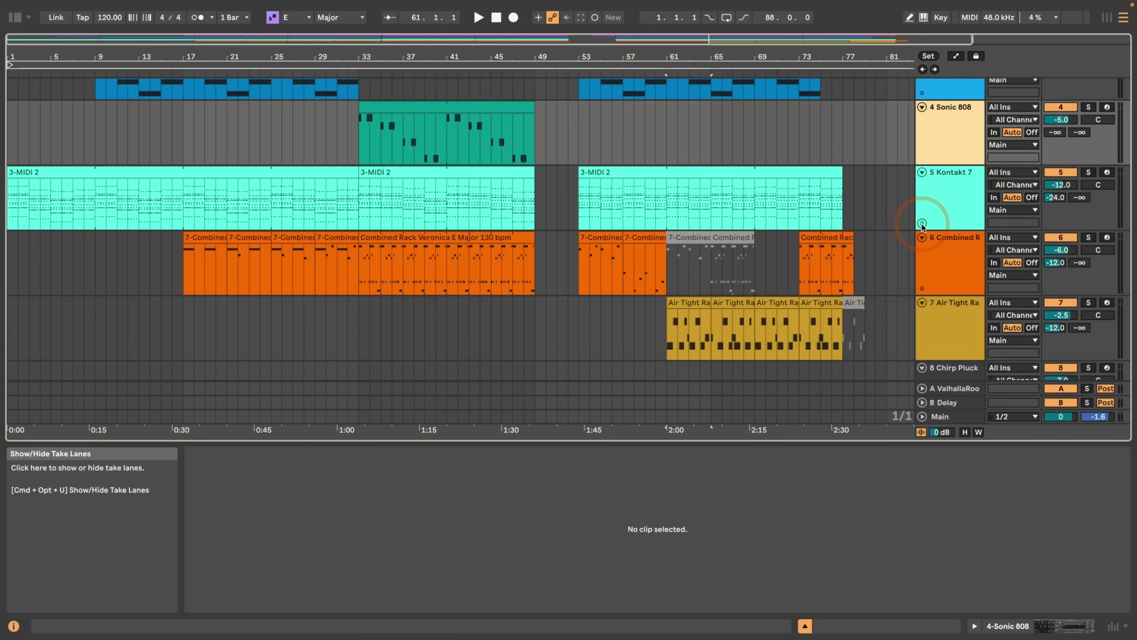
Insert a new take lane on the Sonic 808 track and toggle its take lanes.
left_click(945, 138)
right_click(944, 135)
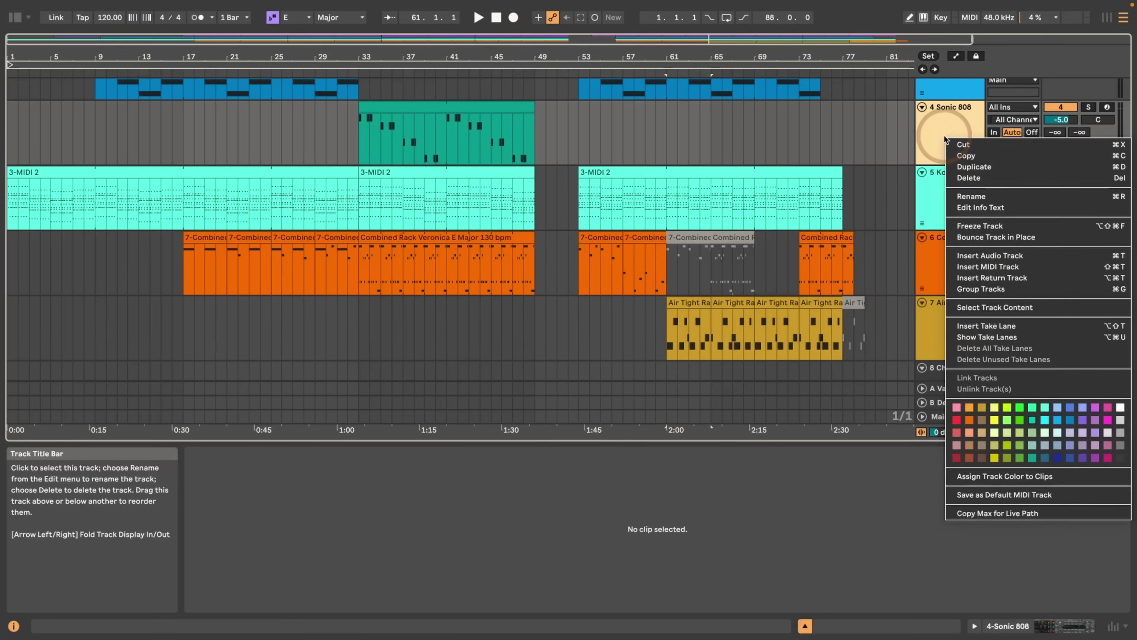
left_click(997, 326)
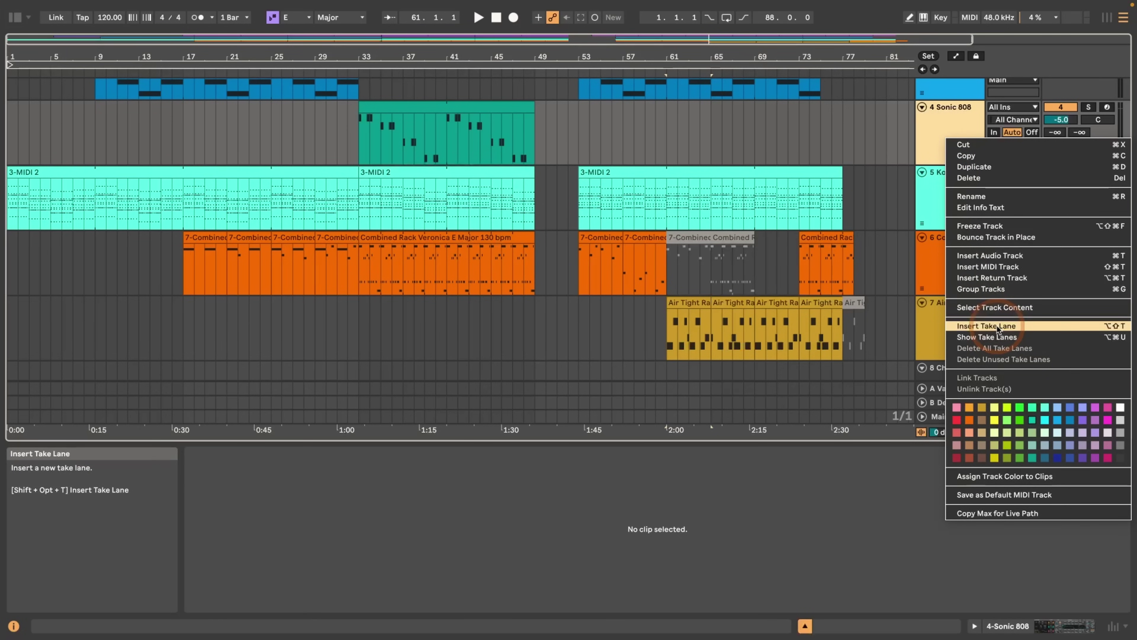
left_click(922, 159)
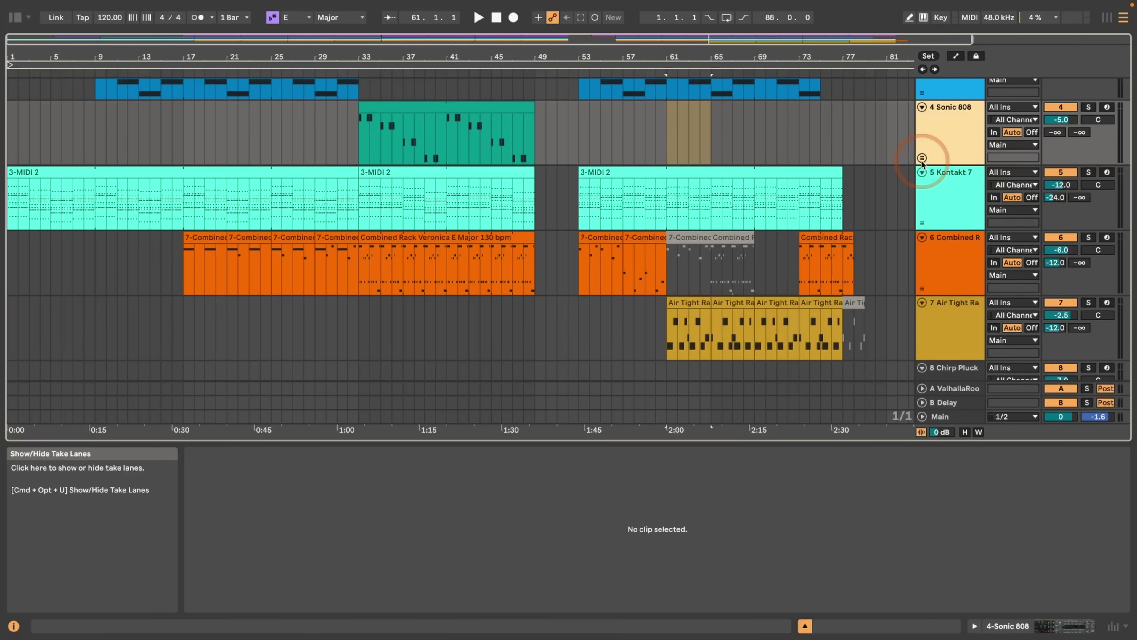
Fold and unfold Kontakt 7, then bring up the Kontakt 7 track's context menu.
key("a")
key("a")
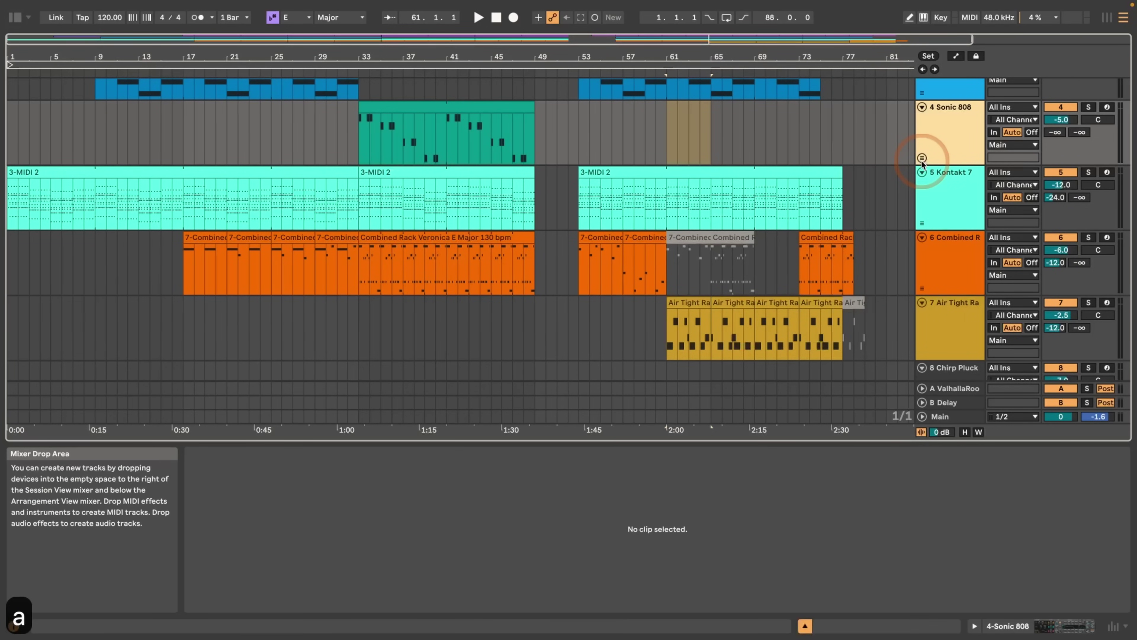
double_click(942, 184)
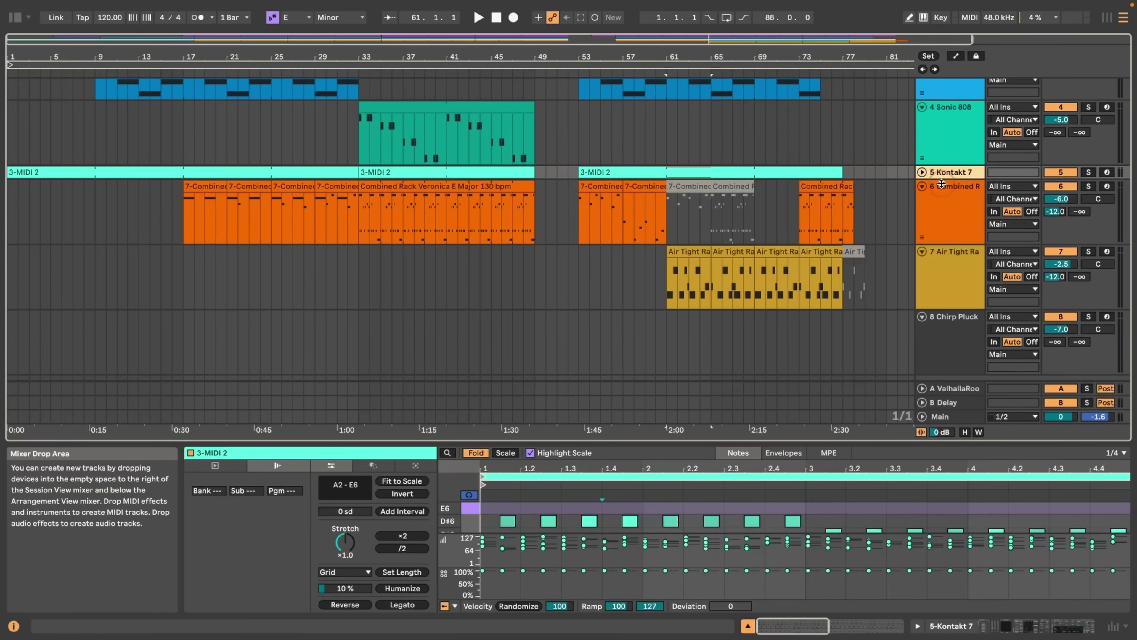
left_click(921, 173)
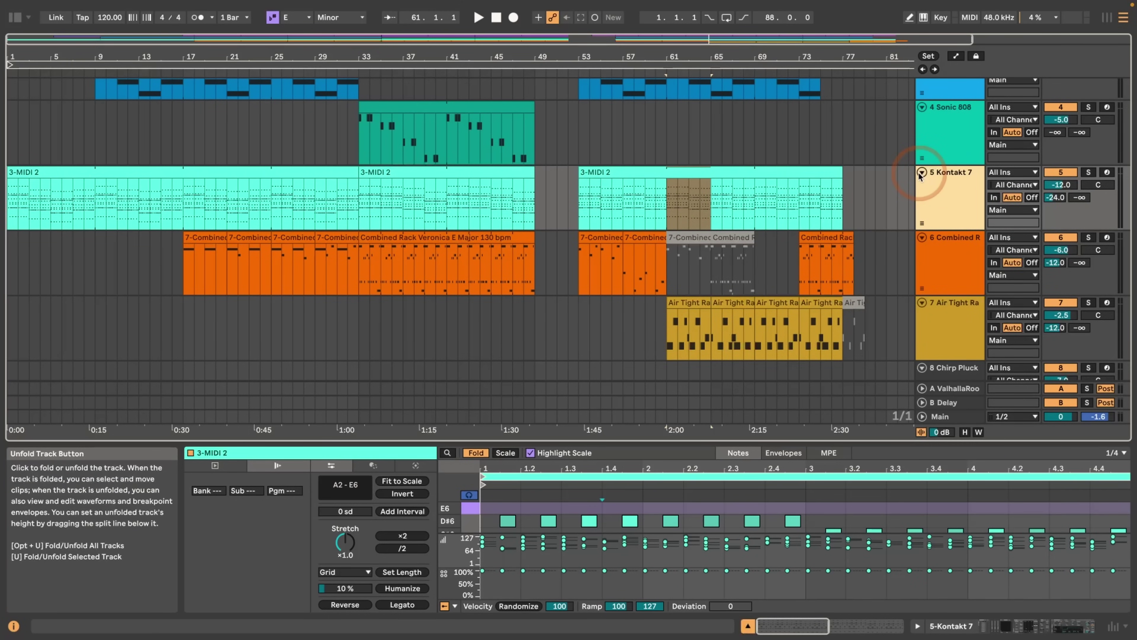
left_click(952, 192)
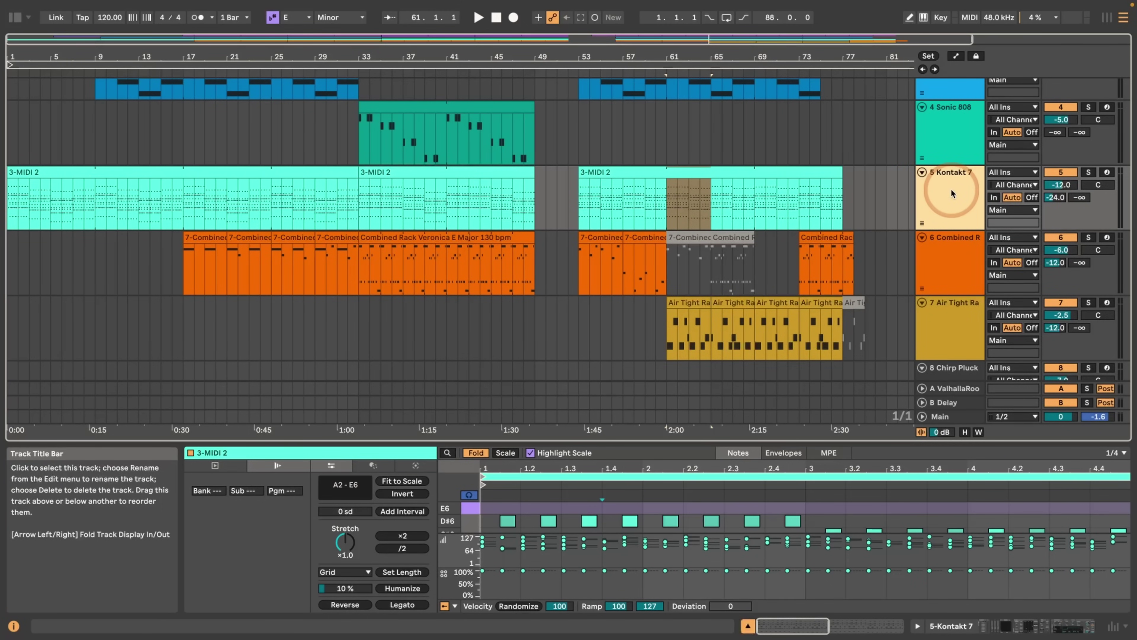
right_click(952, 190)
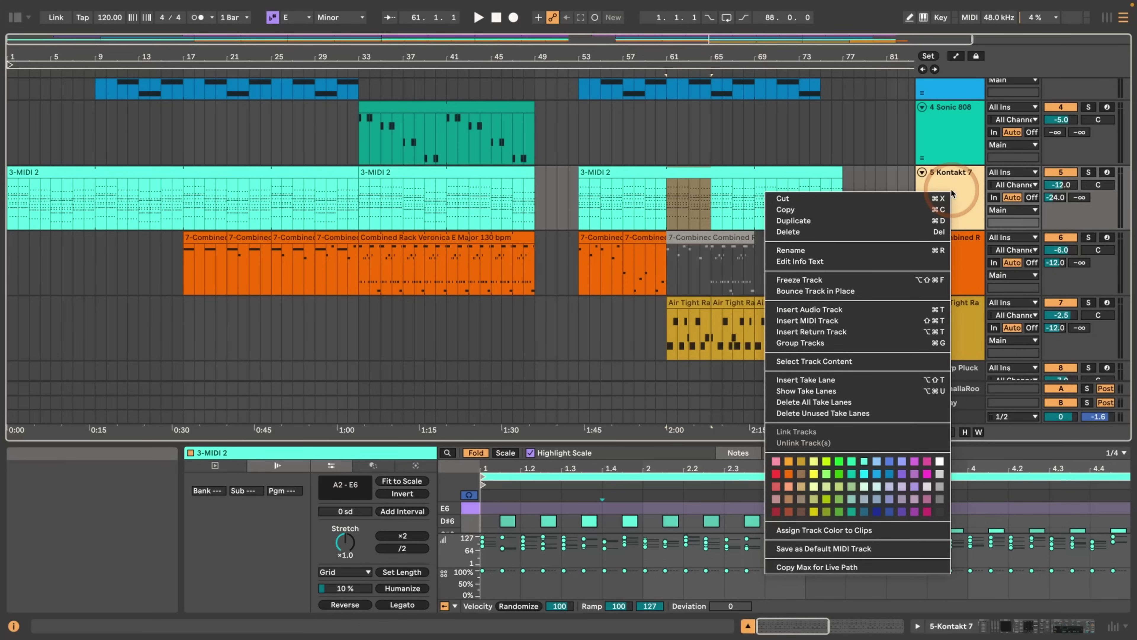
Choose Delete All Take Lanes for the Kontakt 7 track.
left_click(828, 403)
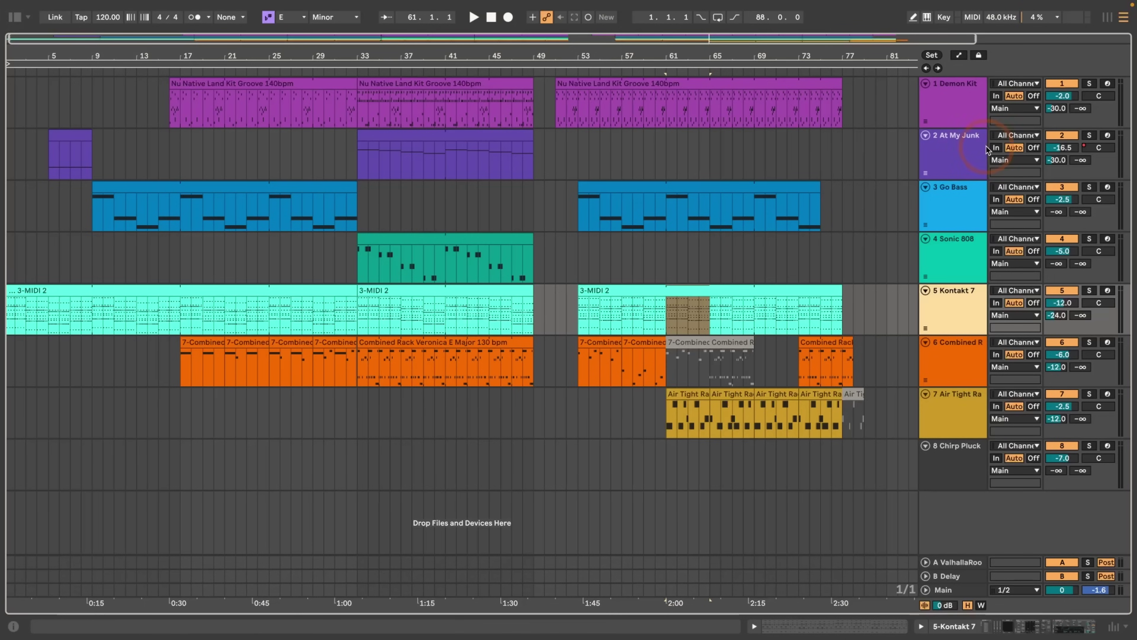
Group all tracks, Demon Kit through Chirp Pluck, into 1 Group and shorten its header.
left_click(955, 85)
left_click(946, 457, "shift")
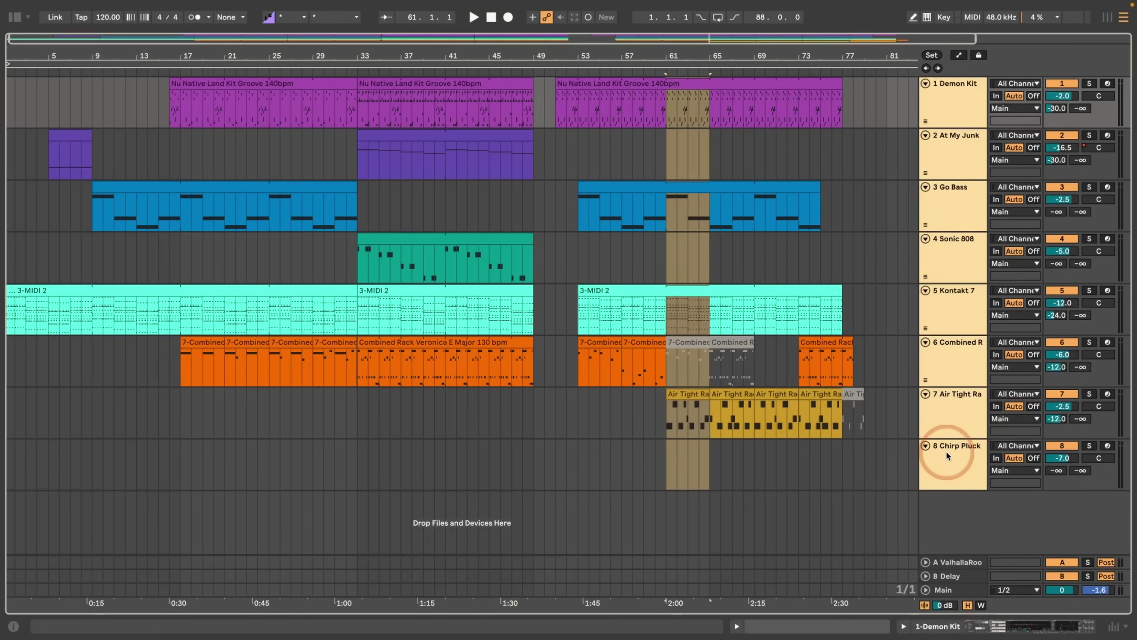
key("super+g")
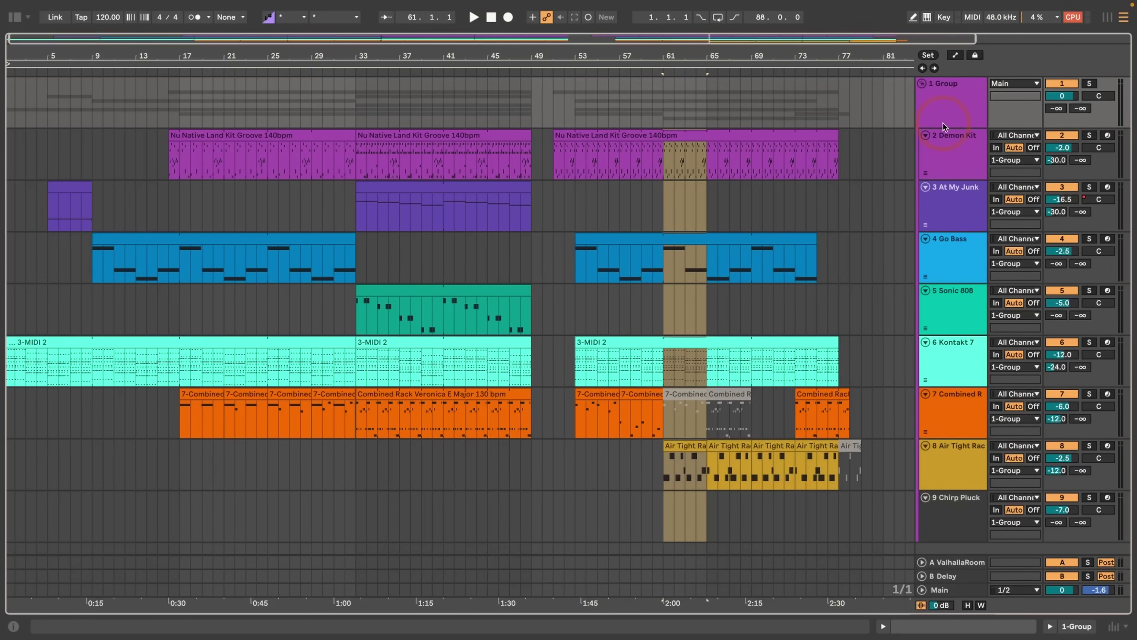
left_click_drag(943, 126, 942, 104)
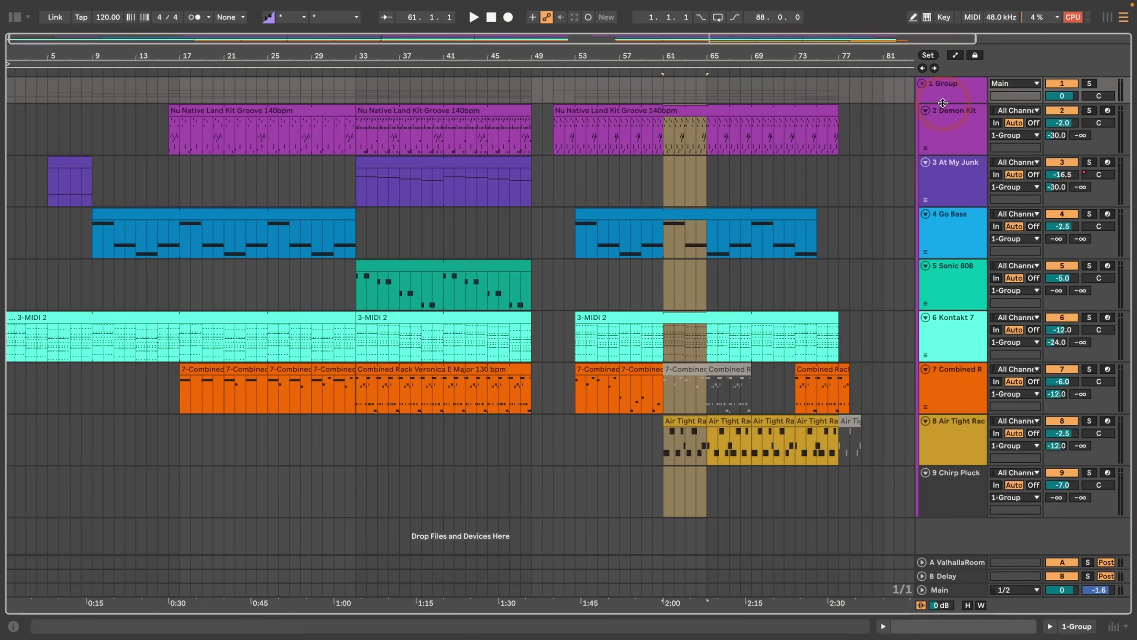
Create 2 Group (Demon Kit–Sonic 808) and 7 Group (Kontakt 7–Chirp Pluck), then fold both.
left_click(943, 104)
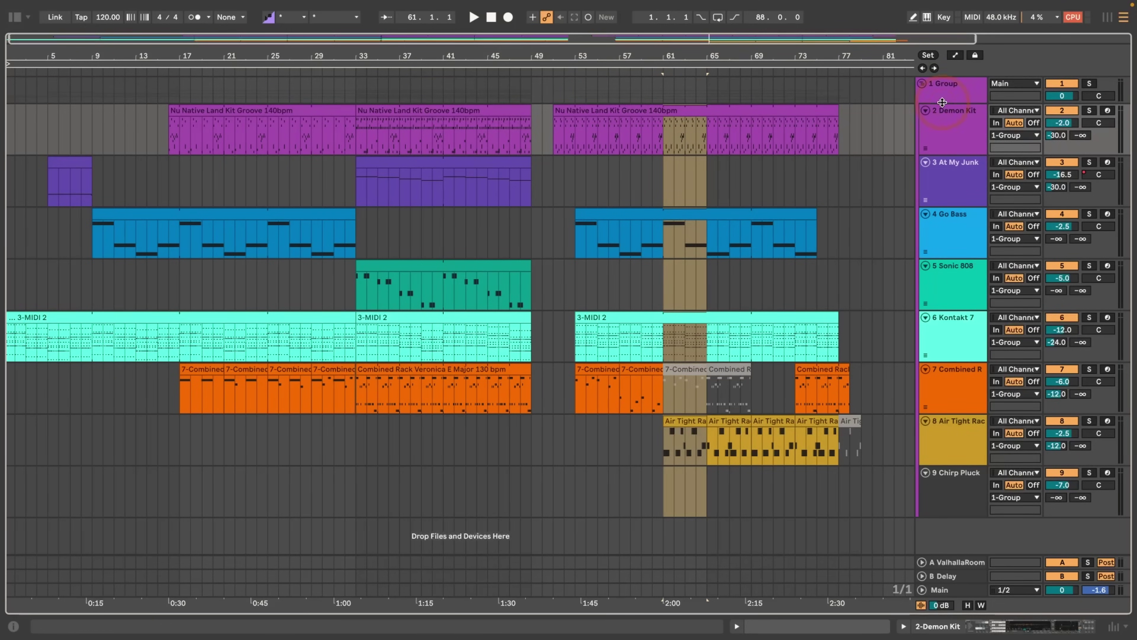
left_click(951, 119)
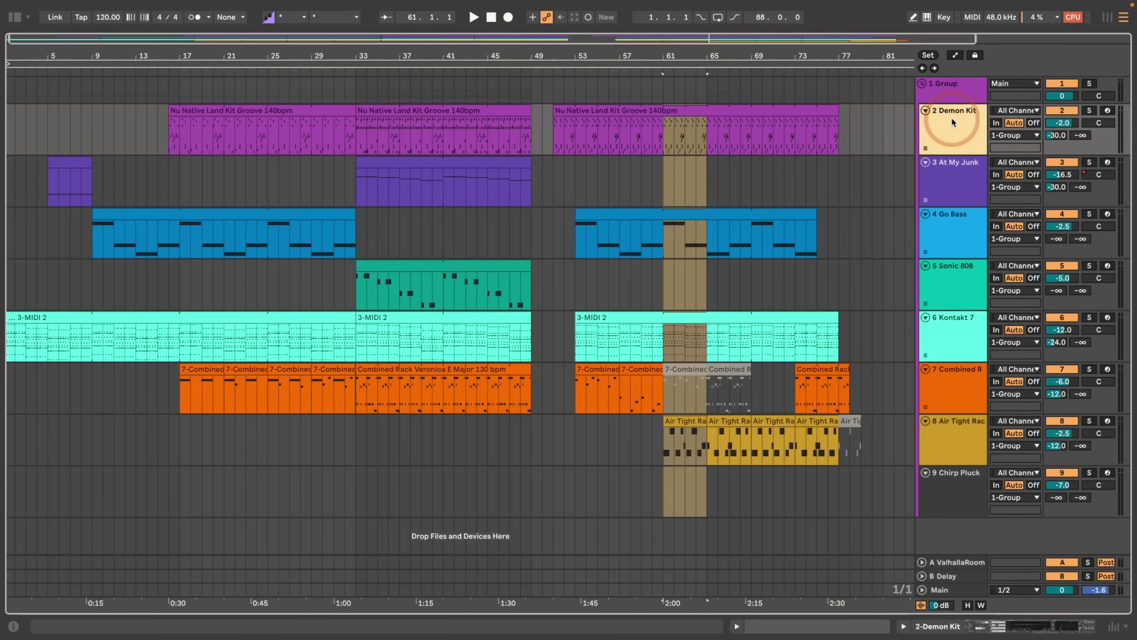
left_click(957, 268, "shift")
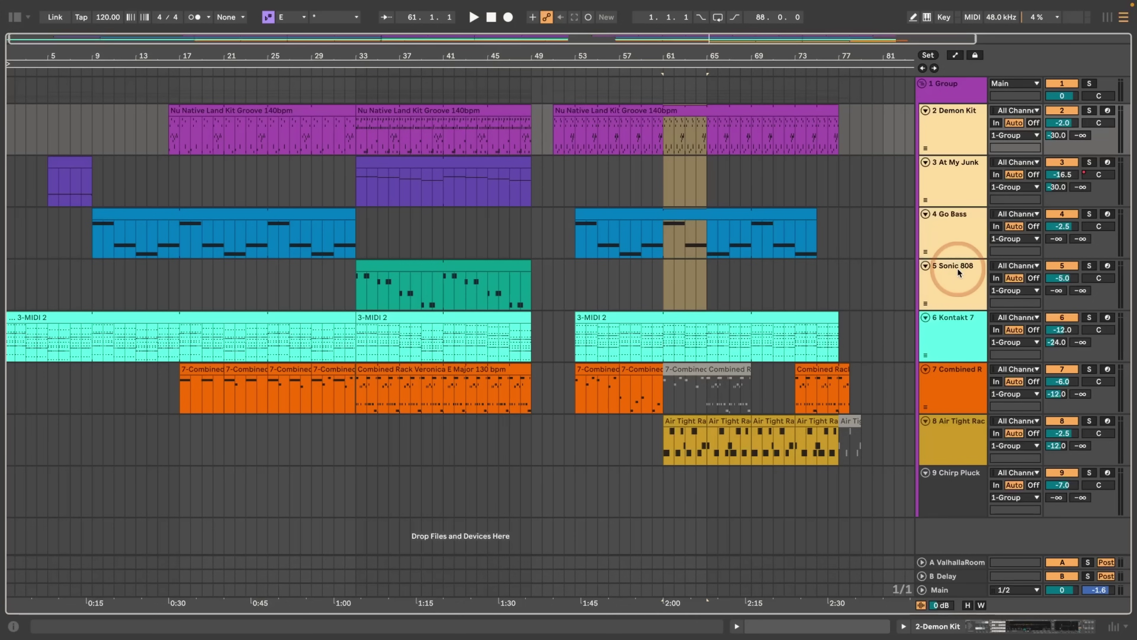
key("super+g")
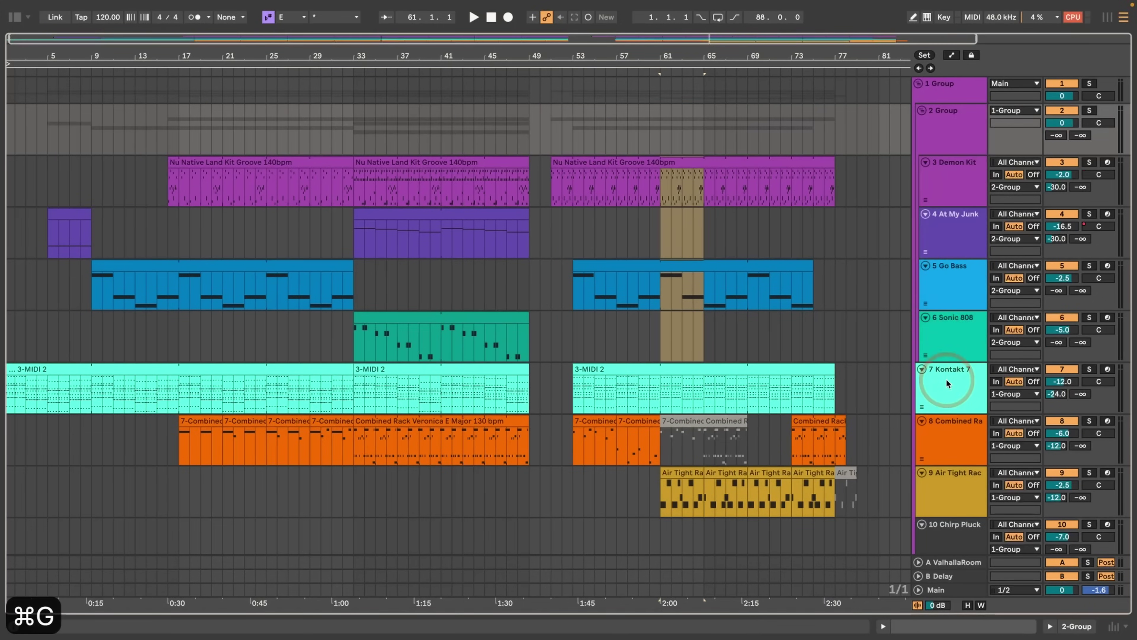
left_click(948, 528, "shift")
key("super+g")
left_click(922, 113)
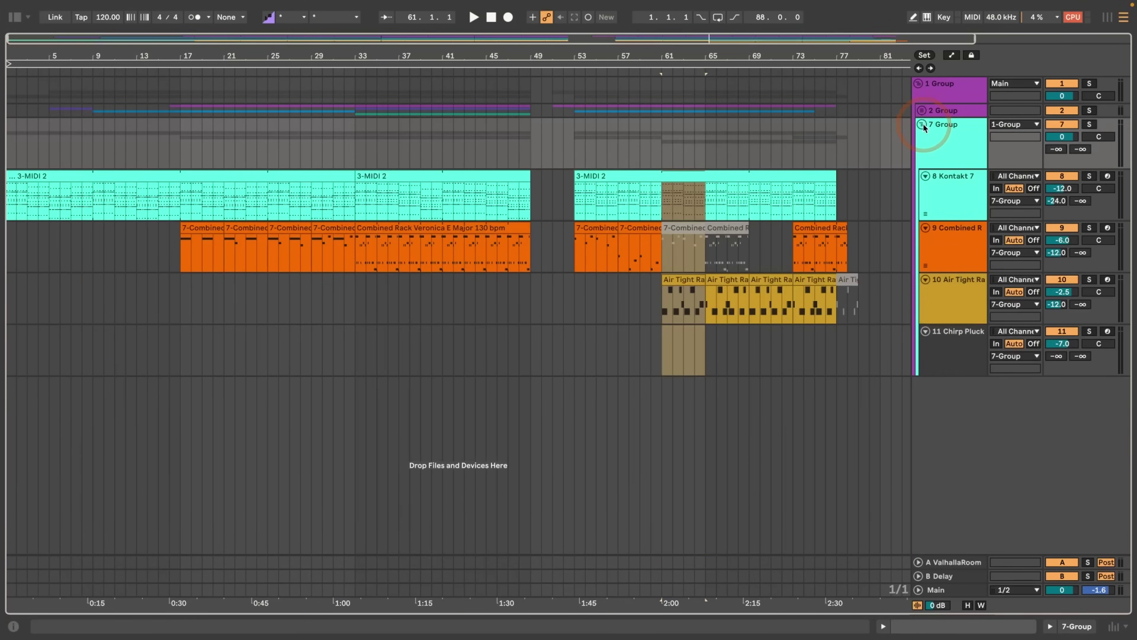
left_click(923, 122)
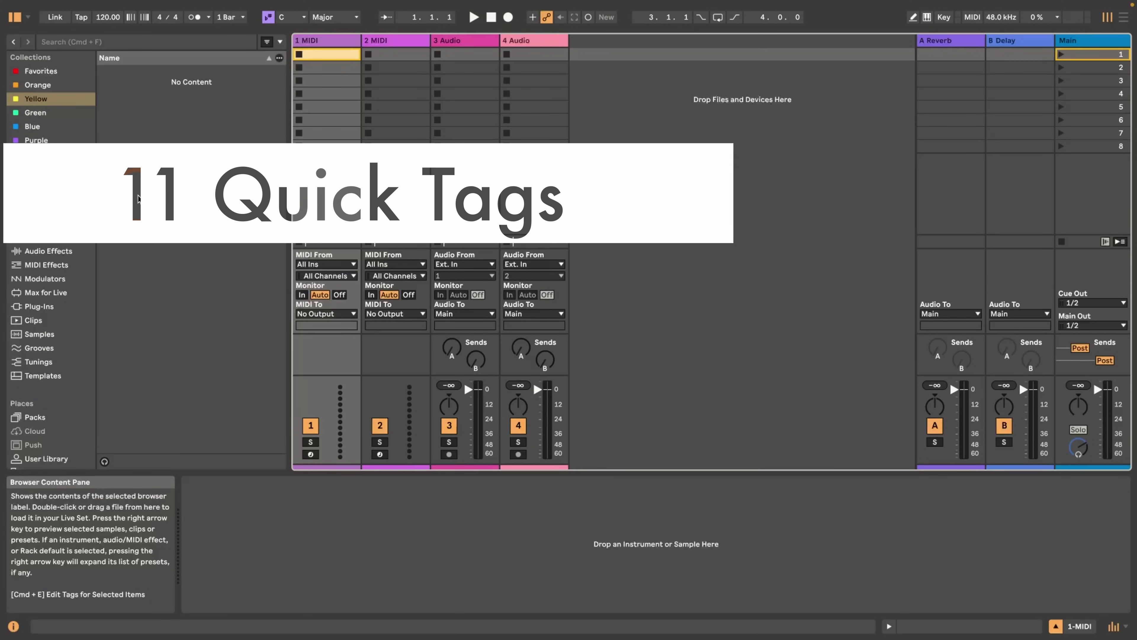
Scroll Audio Effects to Shifter, expand it and select its first preset, Autonomous Photon Ray.
left_click(37, 253)
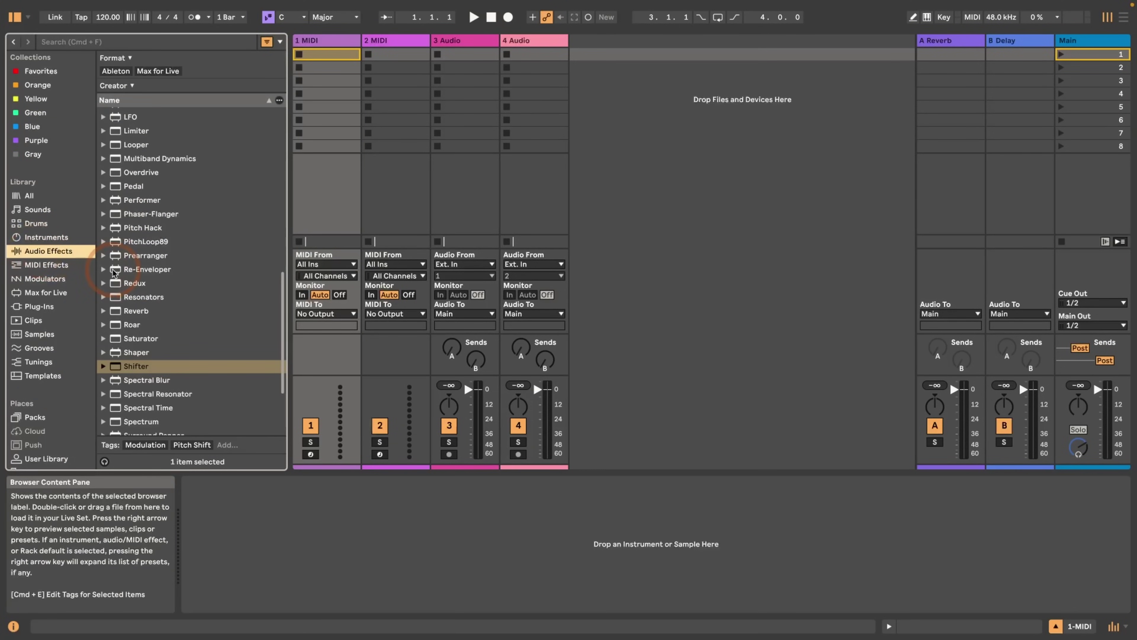
scroll(135, 322, "down", 2)
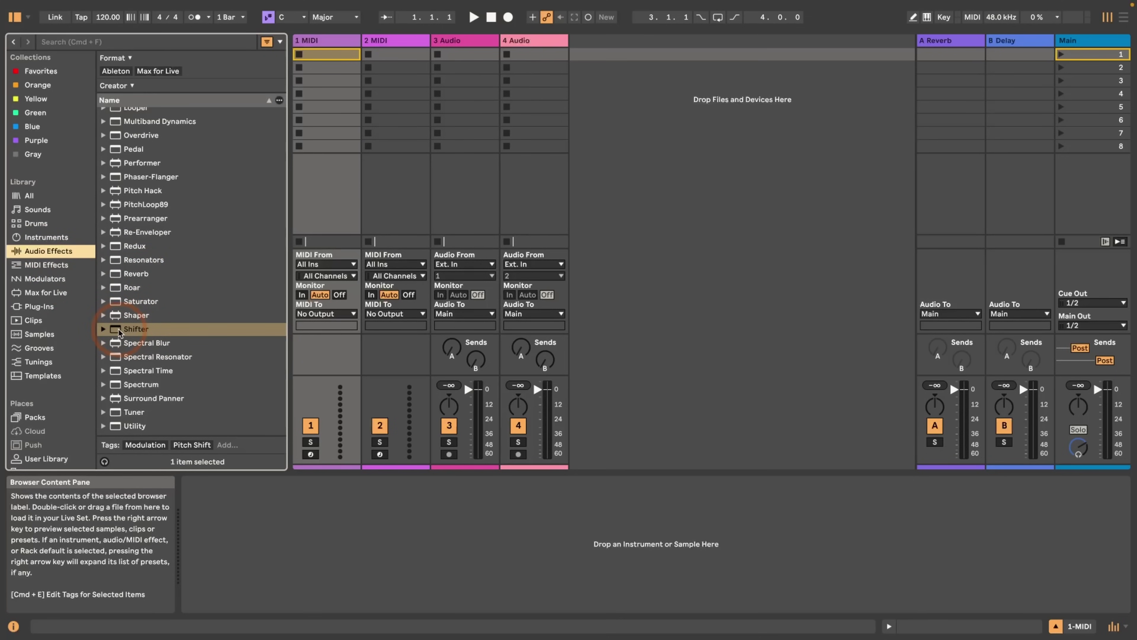
scroll(120, 332, "down", 1)
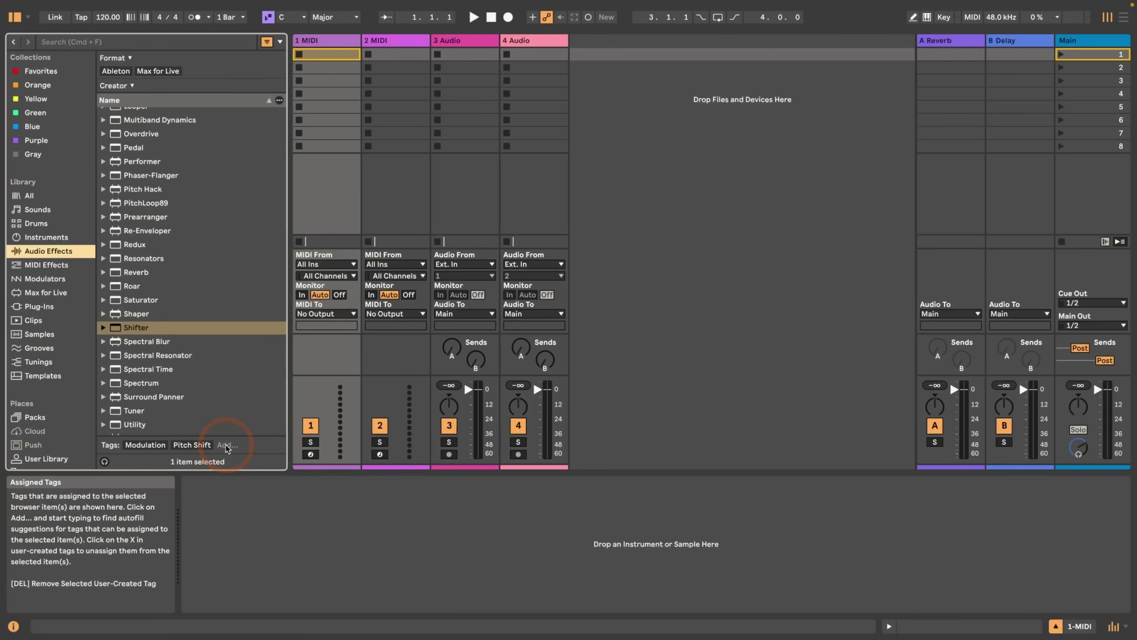
key("Right")
key("Down")
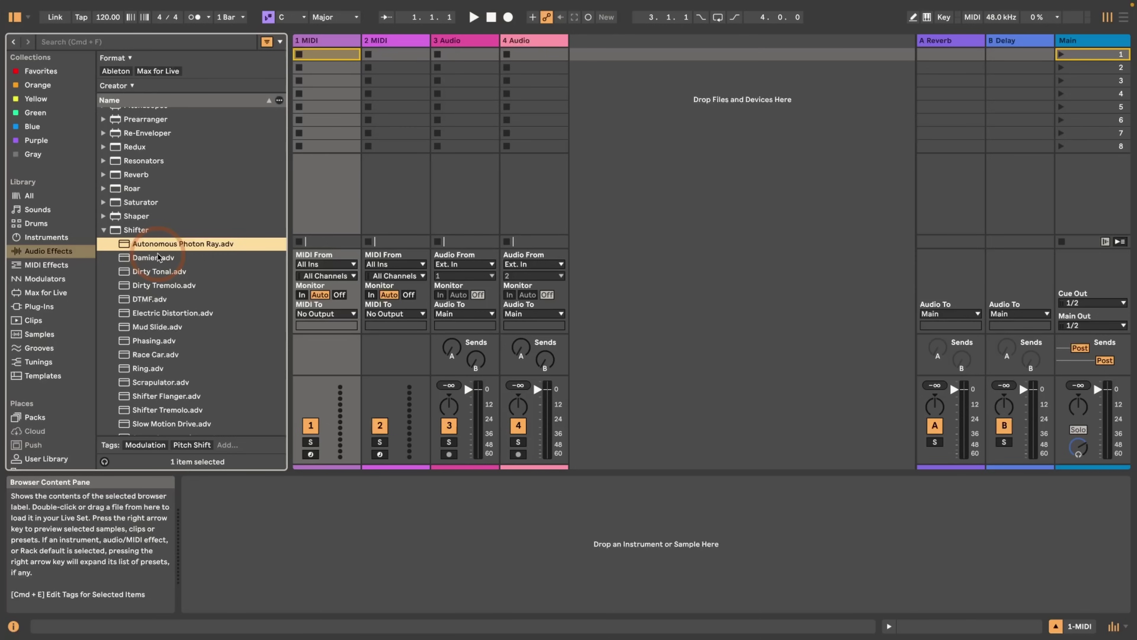
key("super+e")
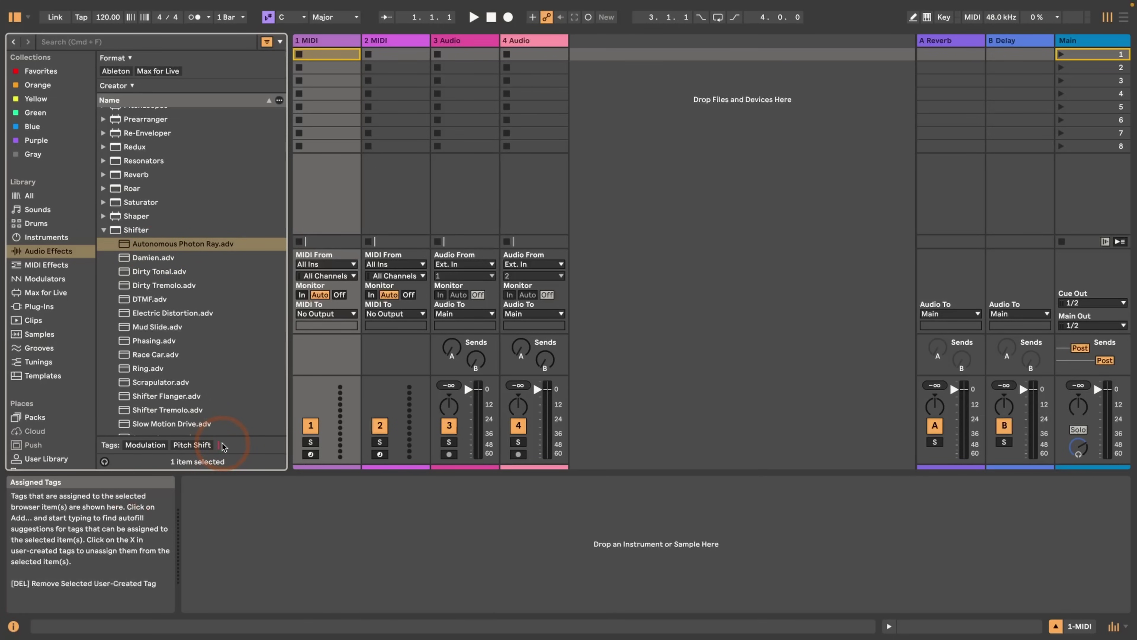
key("BackSpace")
key("BackSpace")
key("BackSpace")
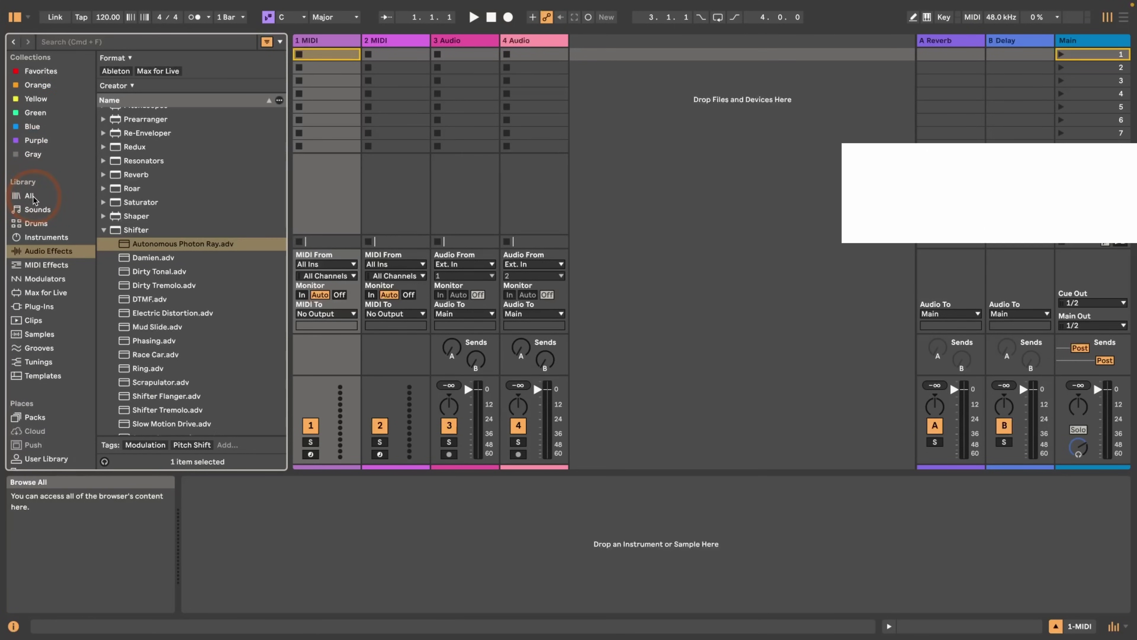
Select All under Library and scroll through the combined list starting at Align Delay.
left_click(39, 196)
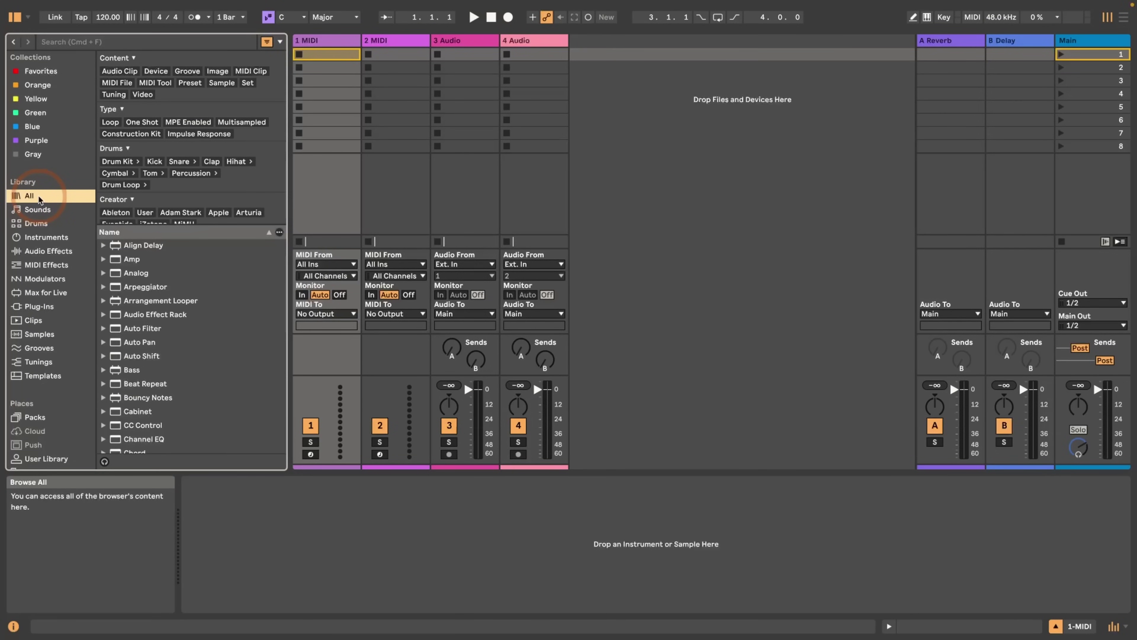
scroll(140, 254, "down", 5)
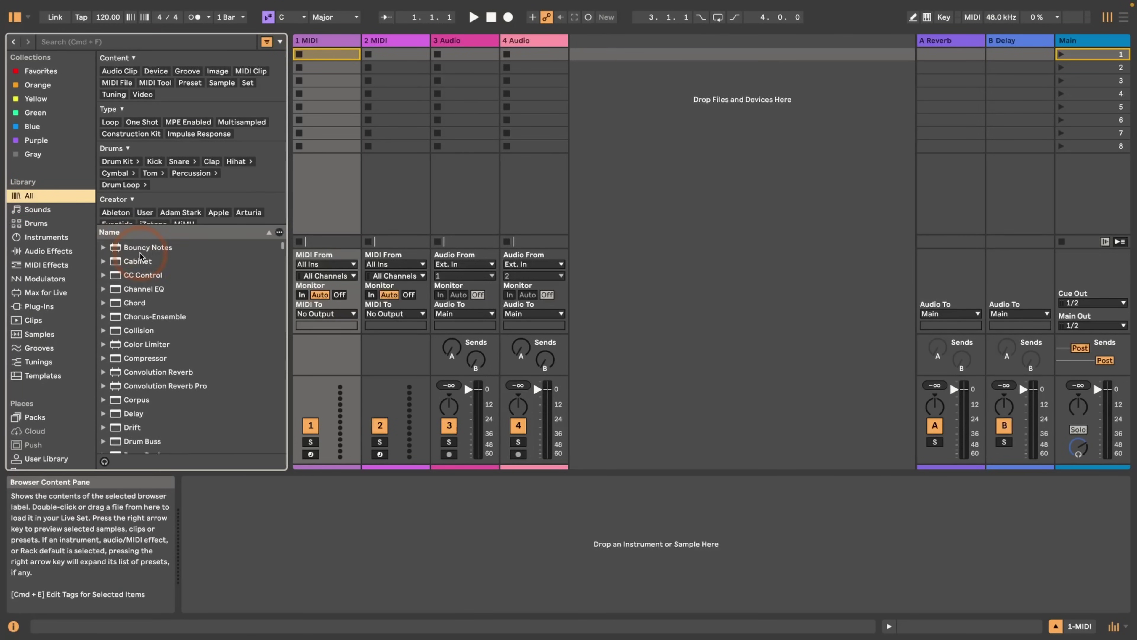
scroll(139, 254, "down", 8)
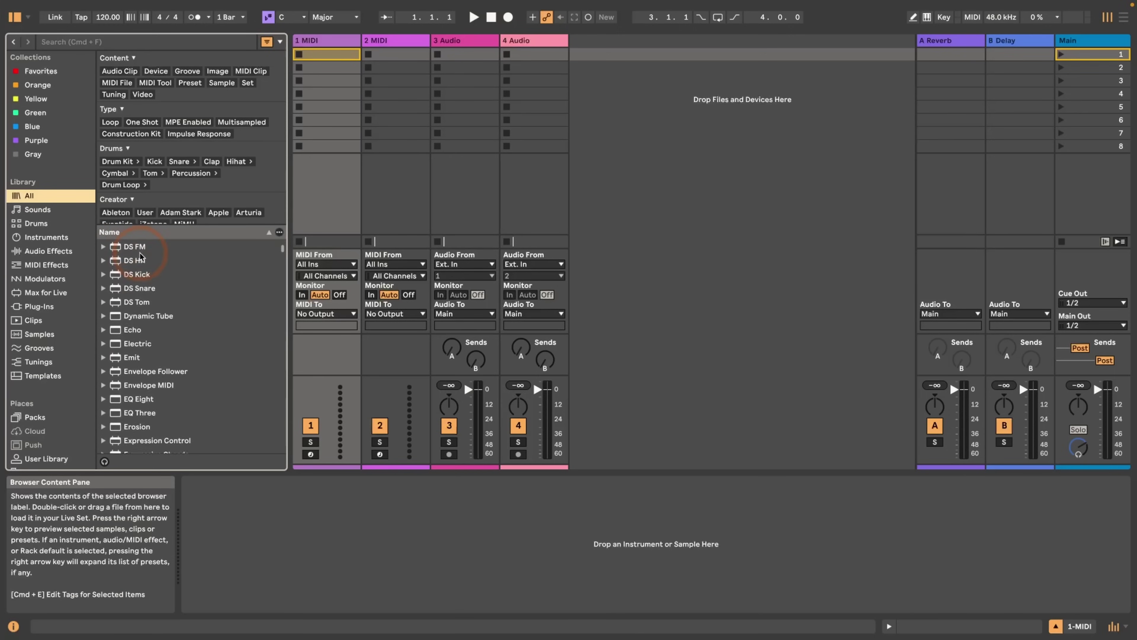
scroll(140, 256, "down", 10)
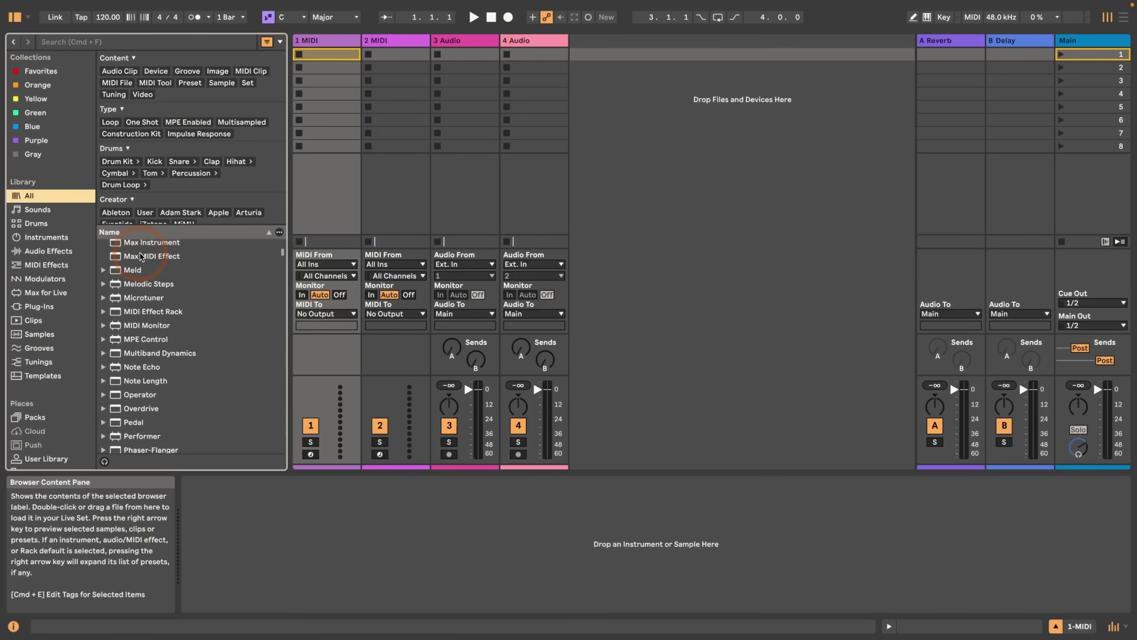
scroll(141, 256, "down", 12)
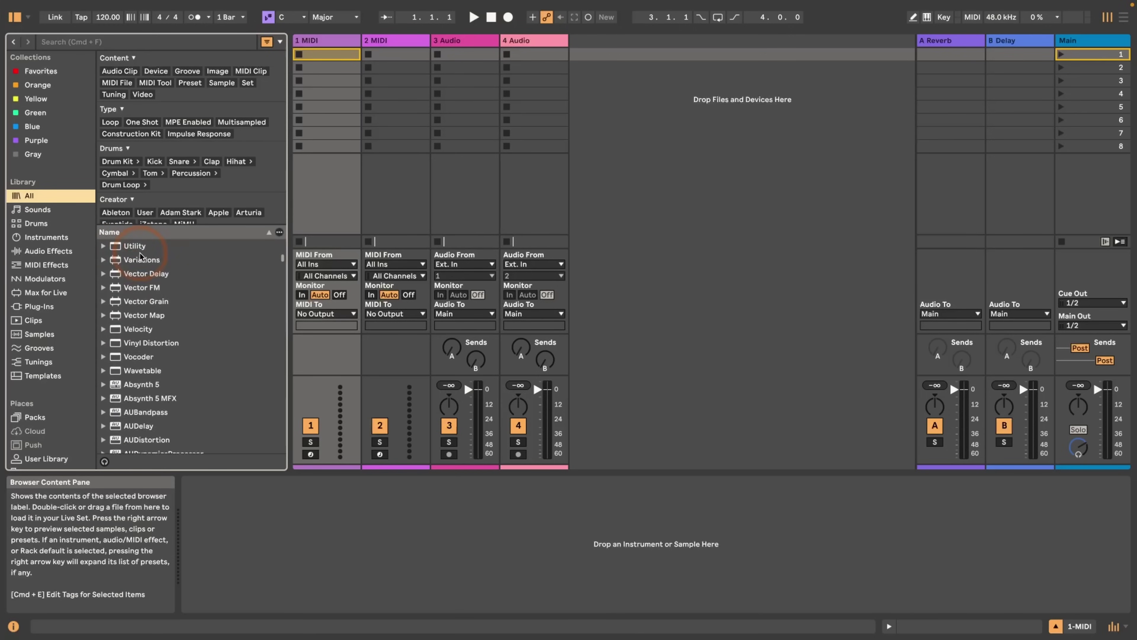
scroll(140, 256, "down", 5)
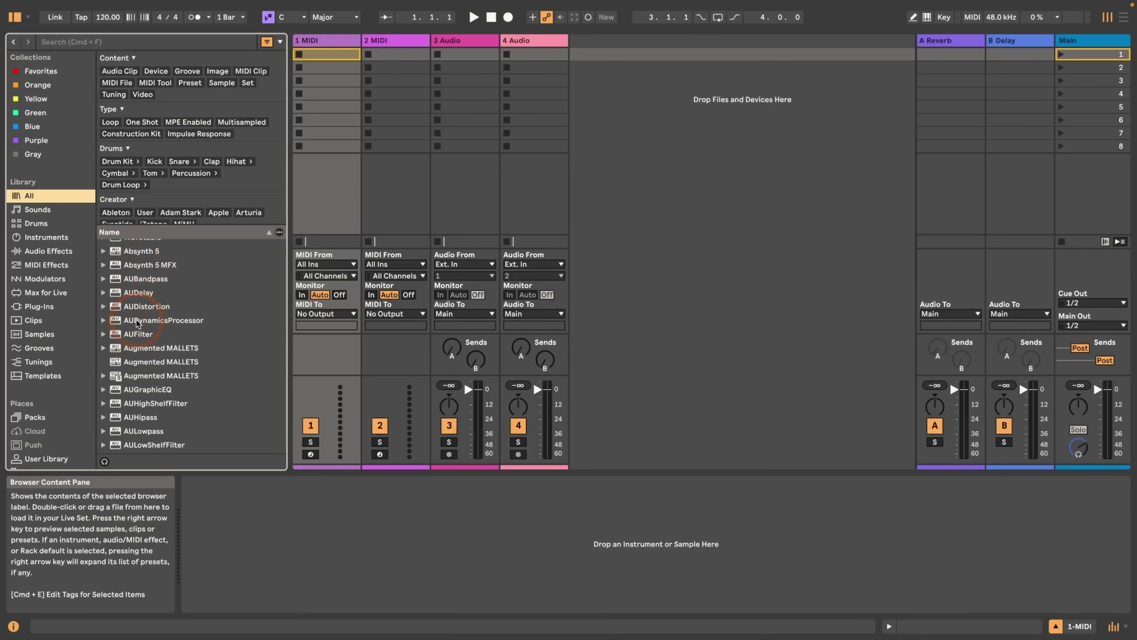
scroll(145, 316, "down", 6)
scroll(144, 315, "up", 4)
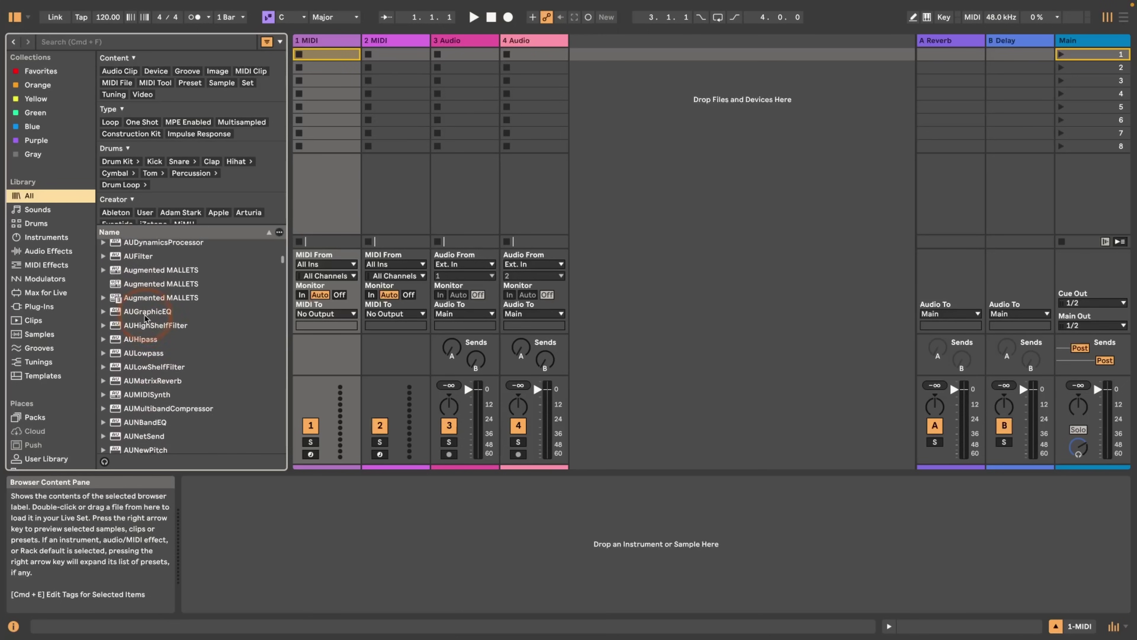
scroll(144, 317, "up", 8)
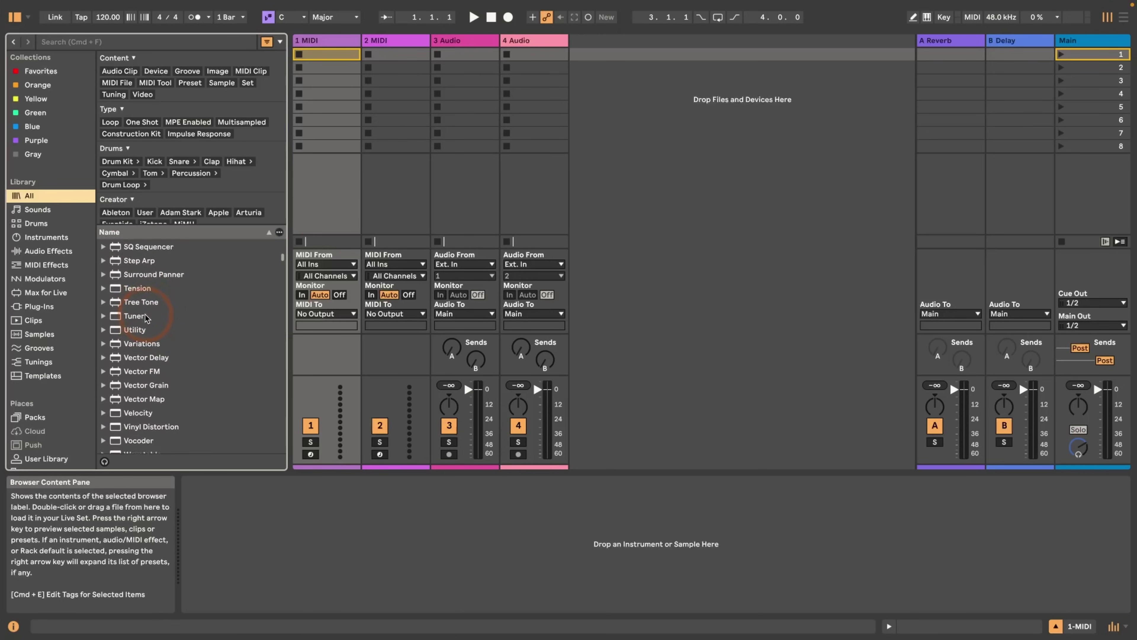
scroll(146, 318, "down", 5)
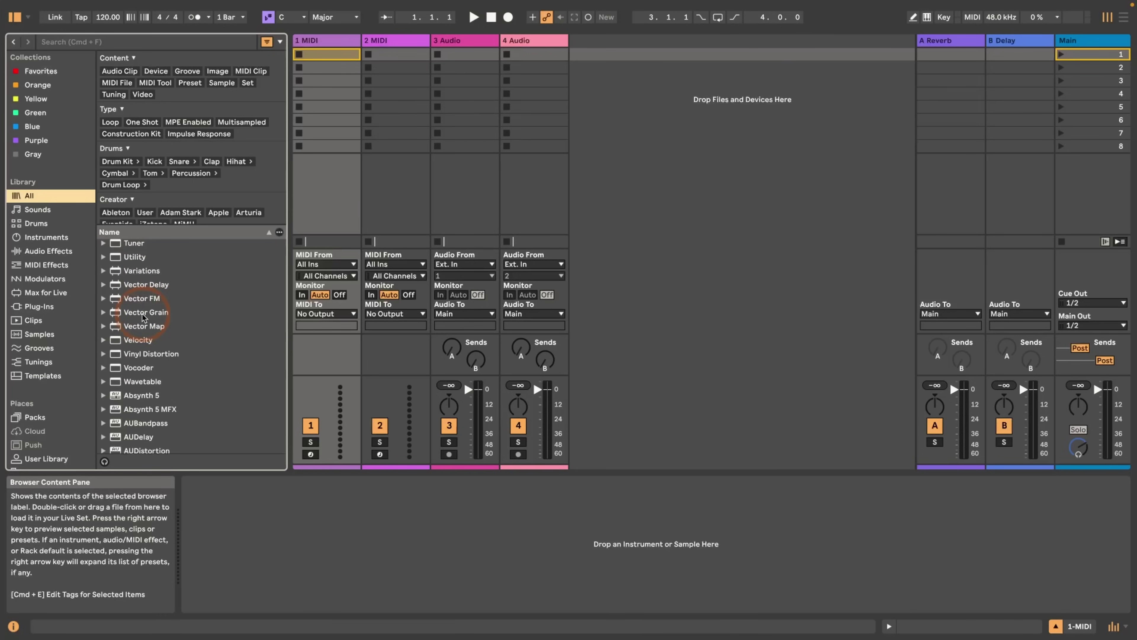
scroll(144, 317, "down", 1)
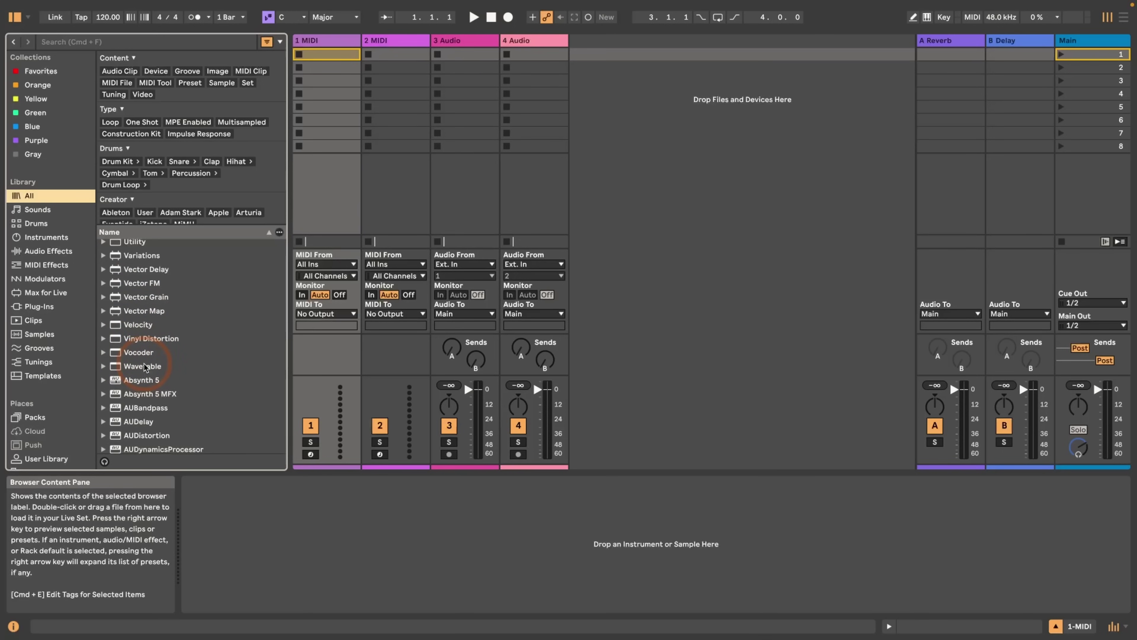
scroll(145, 367, "down", 20)
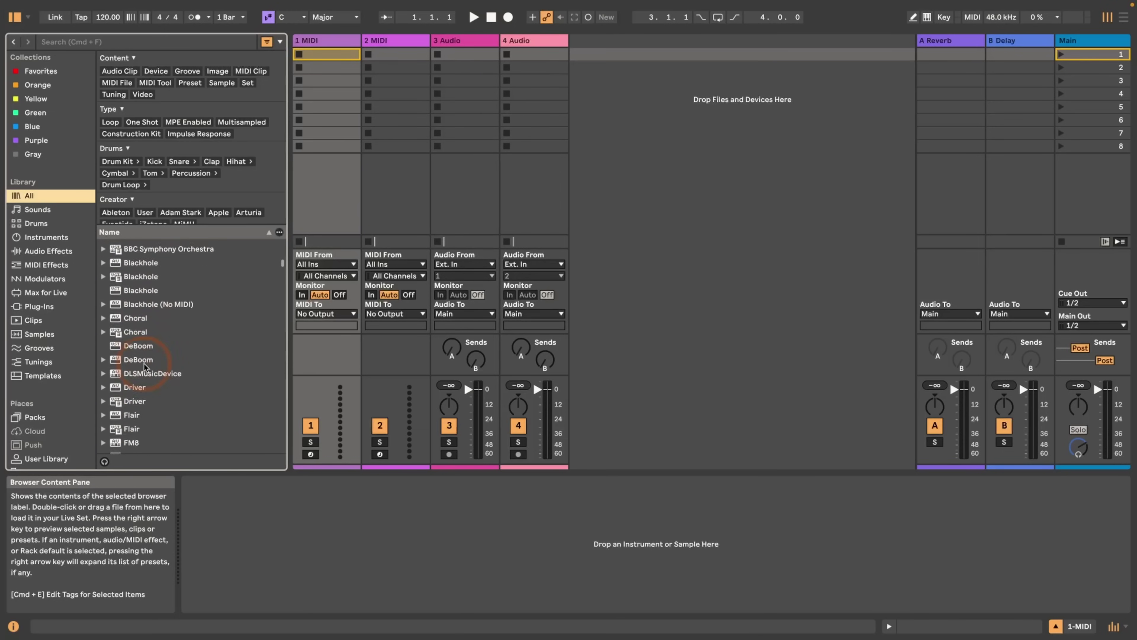
scroll(143, 364, "down", 15)
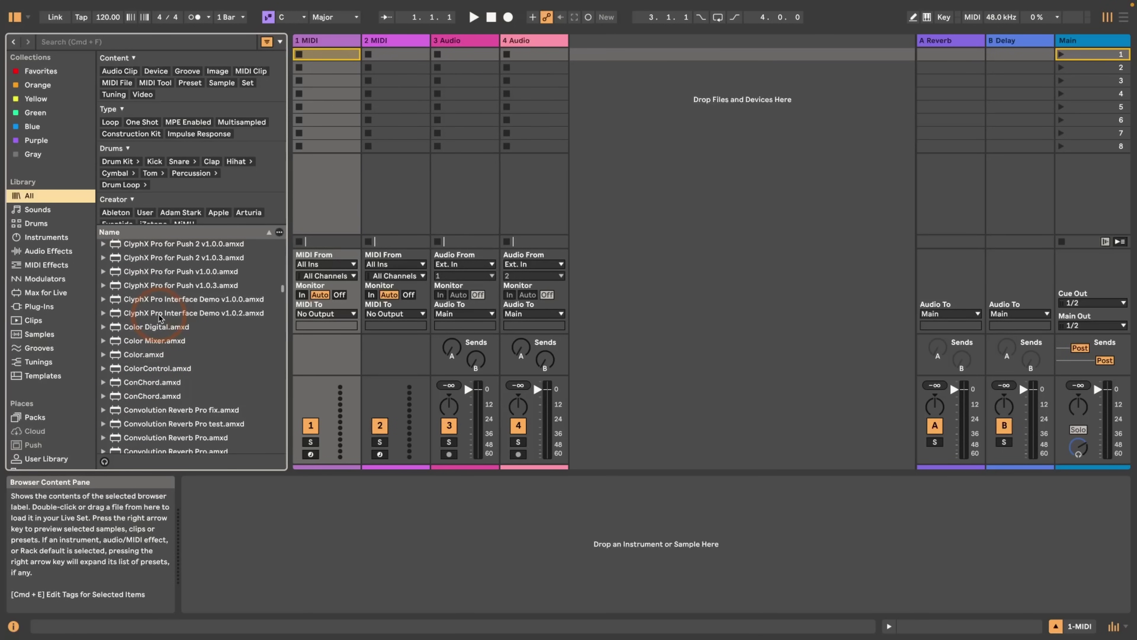
scroll(159, 314, "down", 20)
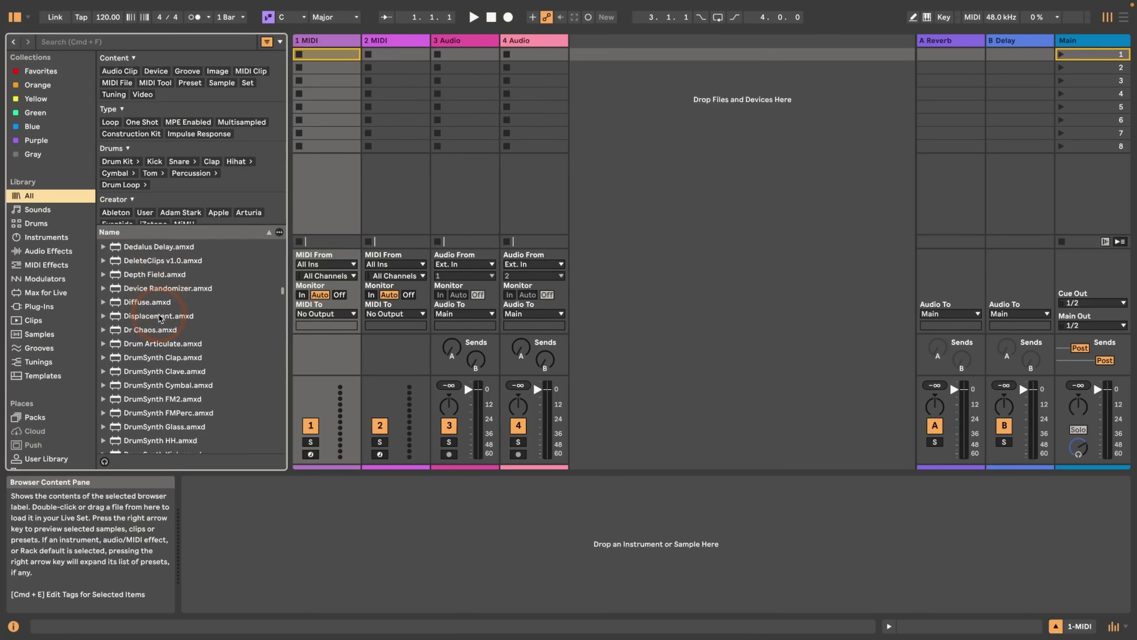
scroll(157, 316, "down", 20)
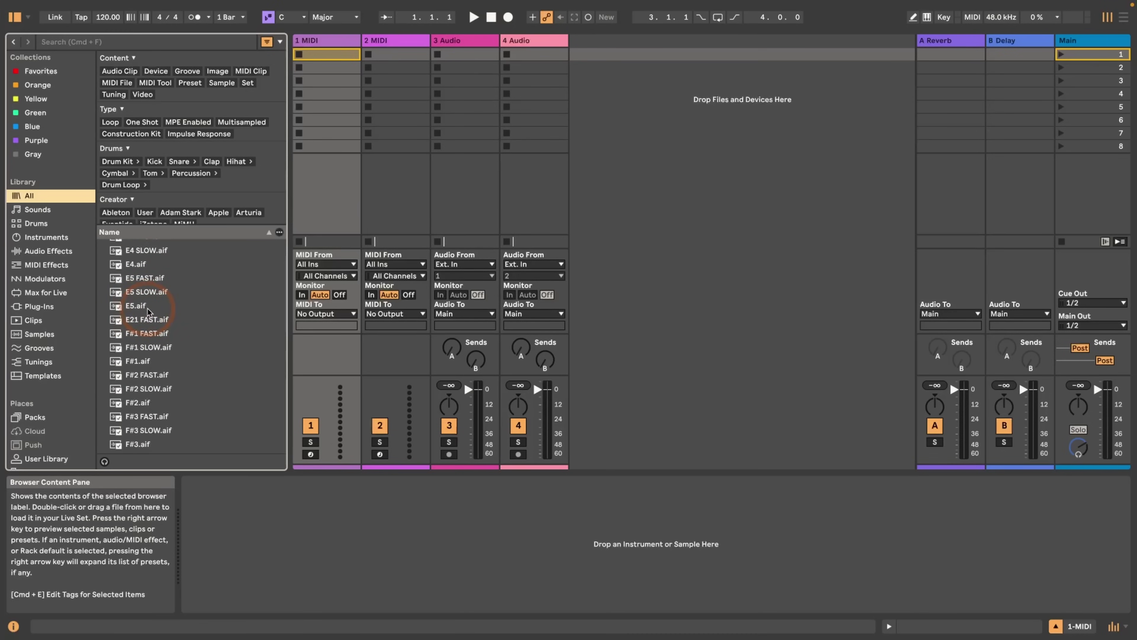
scroll(200, 330, "up", 10)
left_click_drag(281, 340, 291, 190)
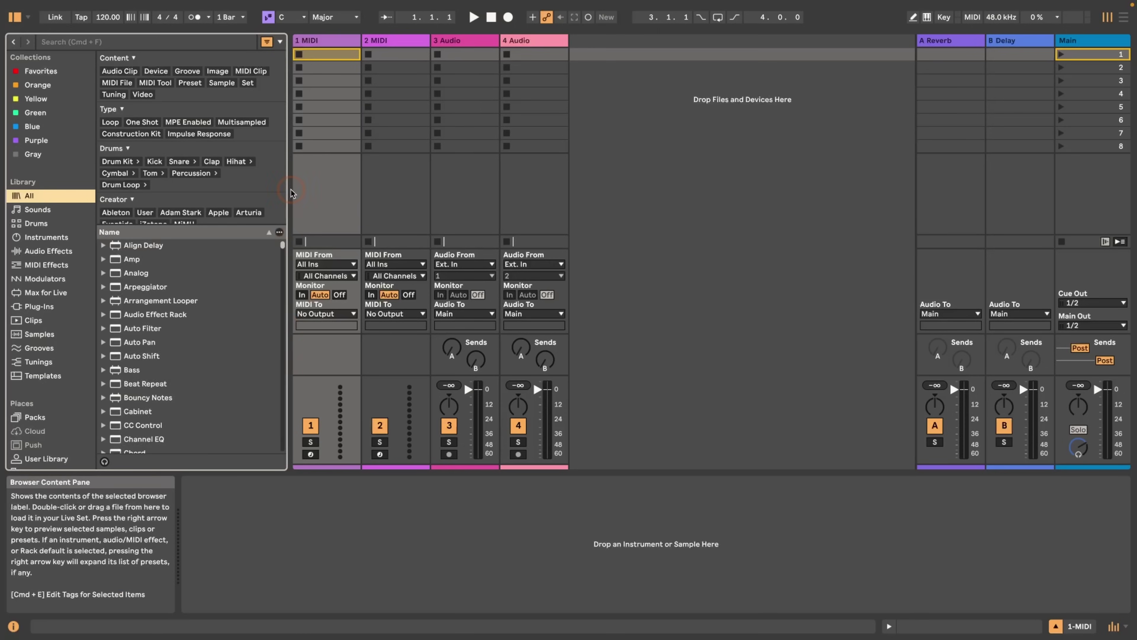
left_click(55, 199)
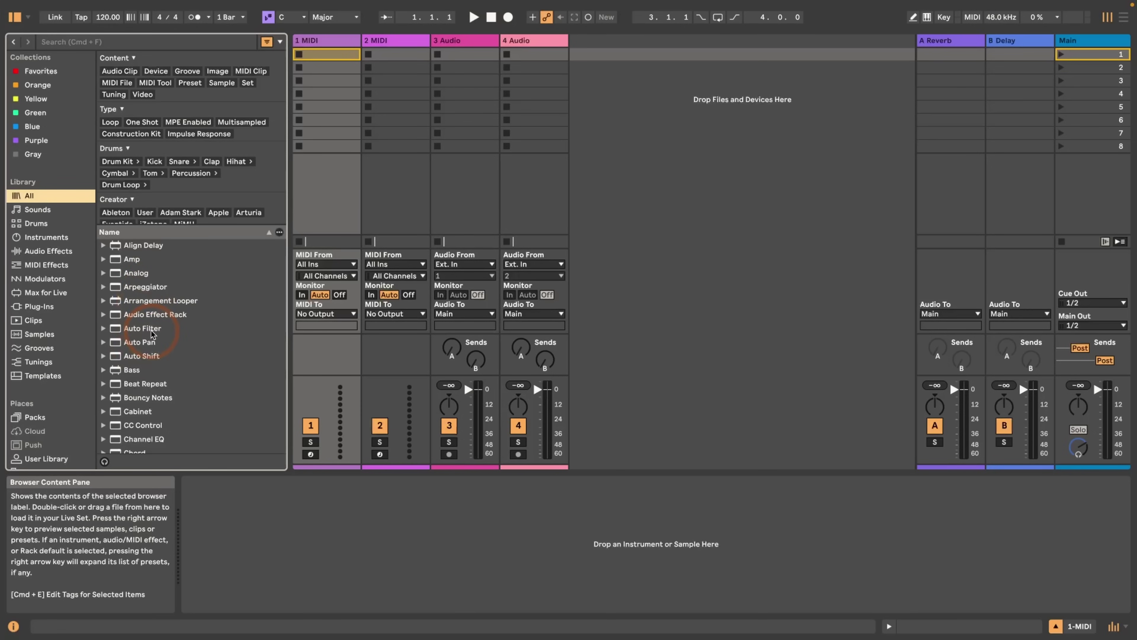
scroll(151, 331, "down", 5)
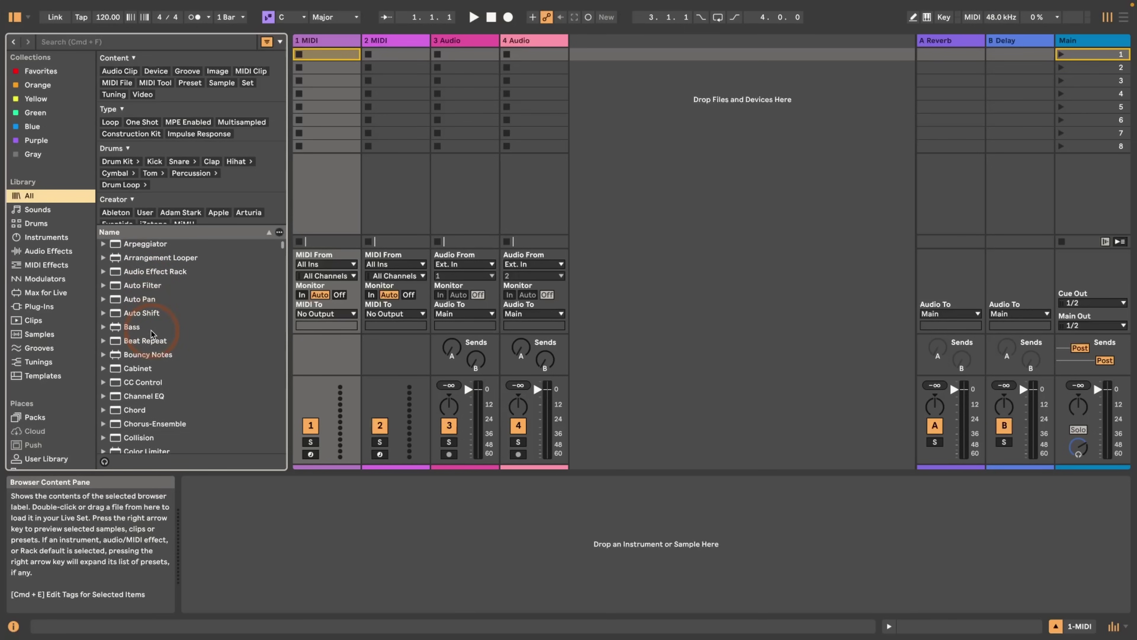
scroll(150, 333, "down", 3)
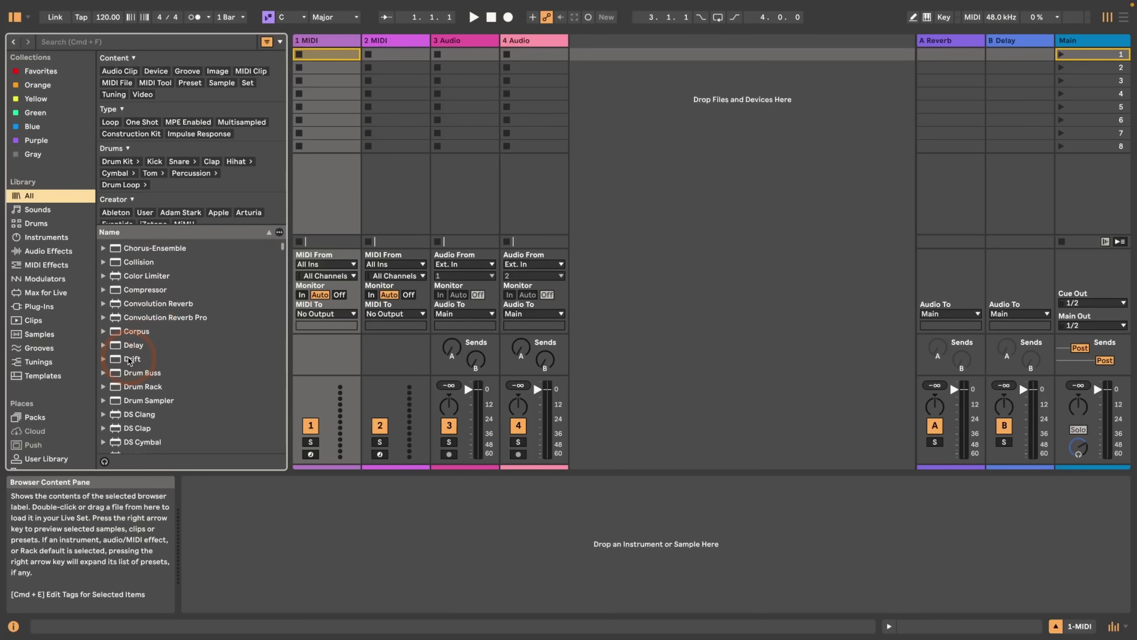